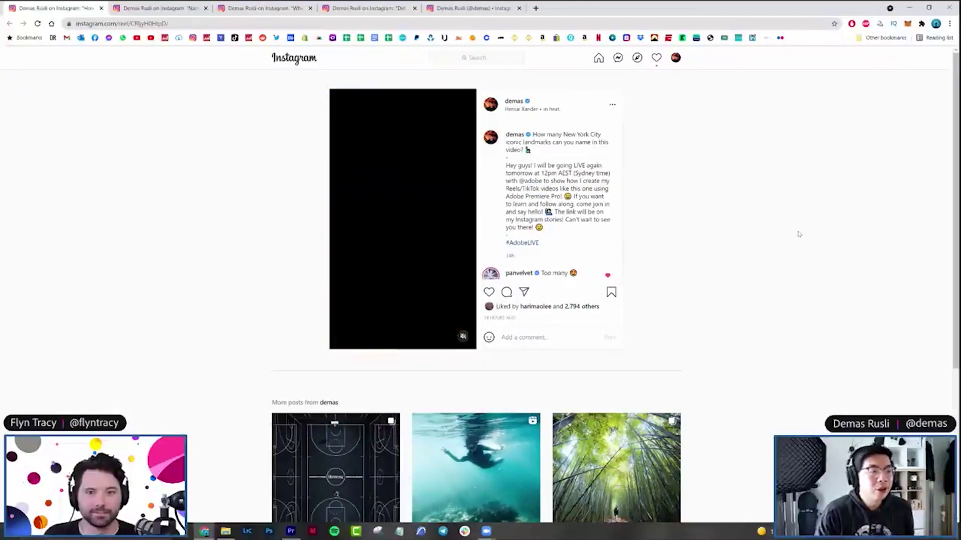
Go through the example Instagram reels in the open browser tabs
left_click(124, 8)
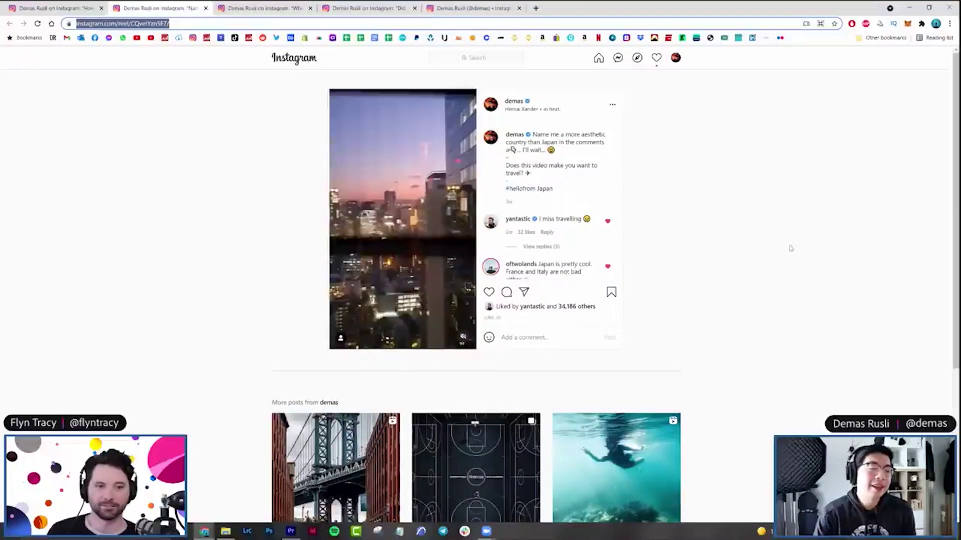
left_click(875, 235)
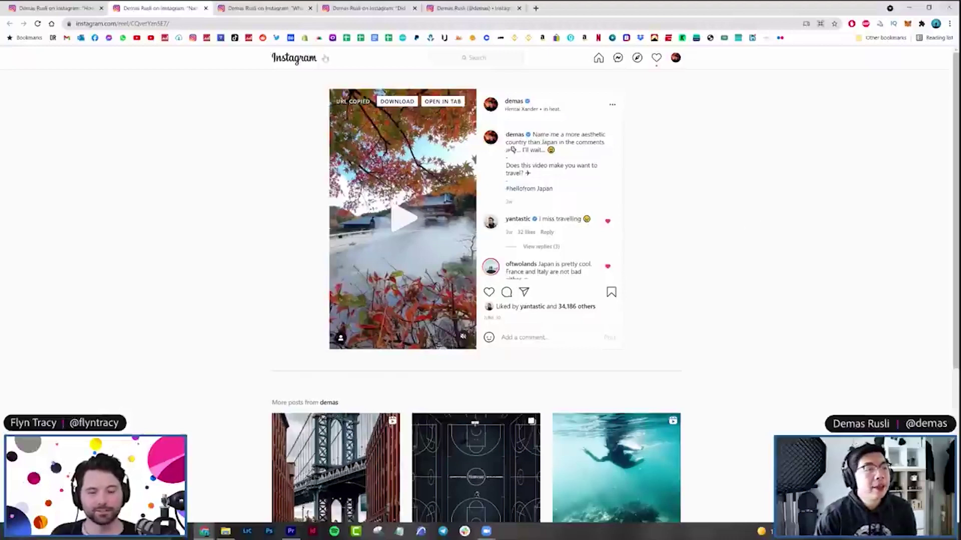
left_click(291, 12)
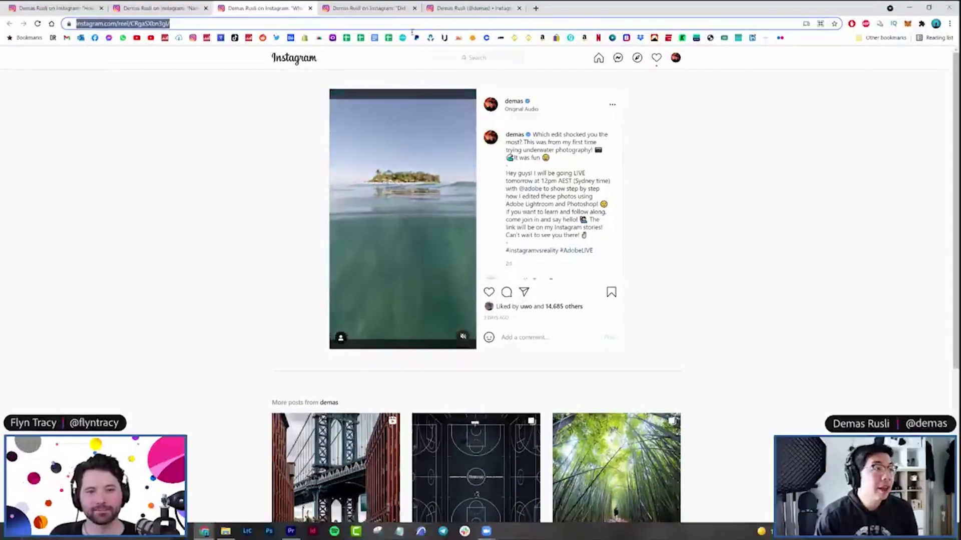
key("ctrl+Tab")
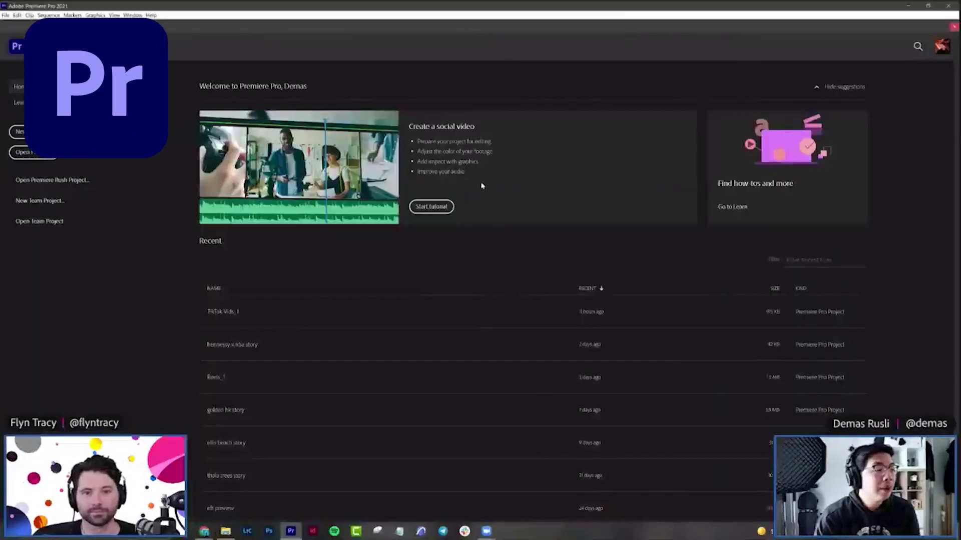
In Premiere Pro, create a new project named "reel tiktok" with the default settings
left_click(20, 131)
type("Hel ")
type("sesh")
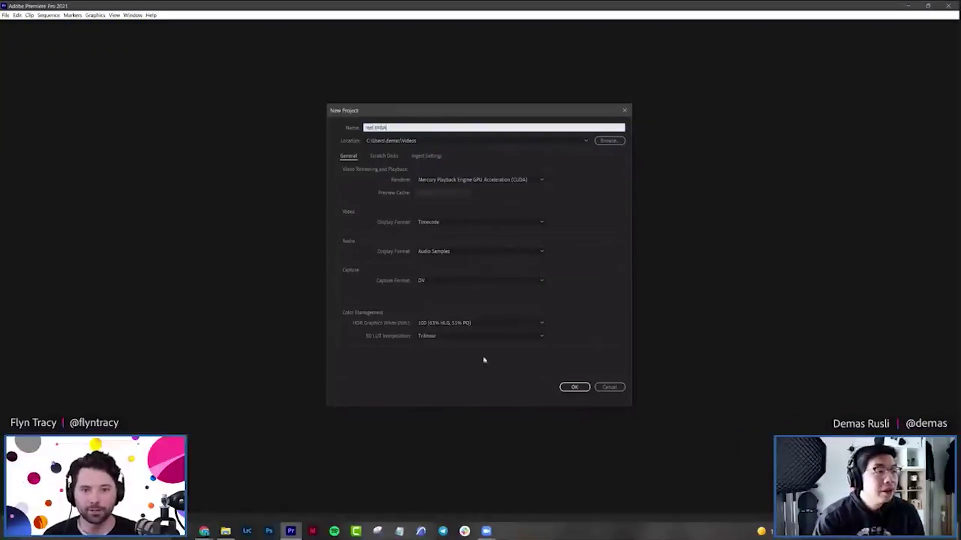
left_click(575, 388)
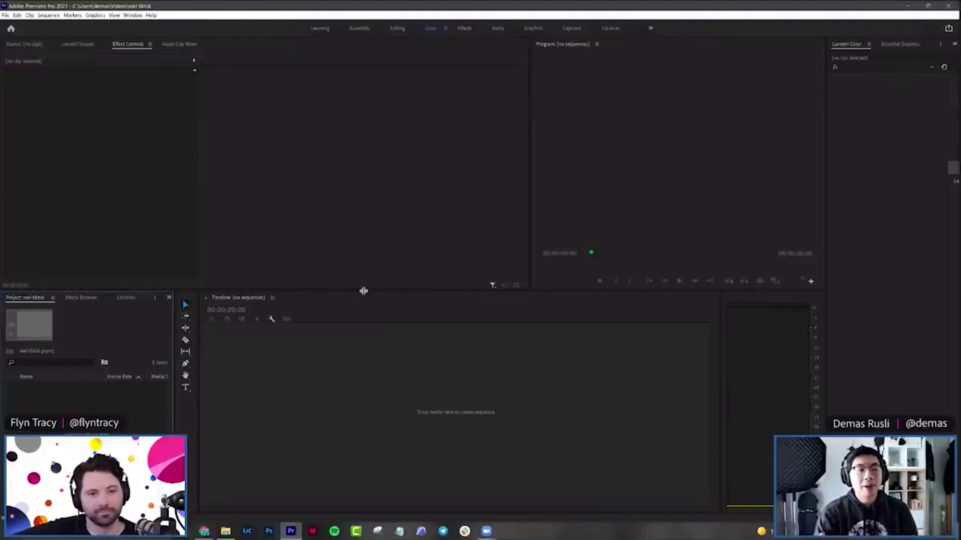
From the "Video 01 - New York" folder in File Explorer, place the TikTok screen recording on Premiere Pro's empty timeline as a new sequence
left_click(225, 531)
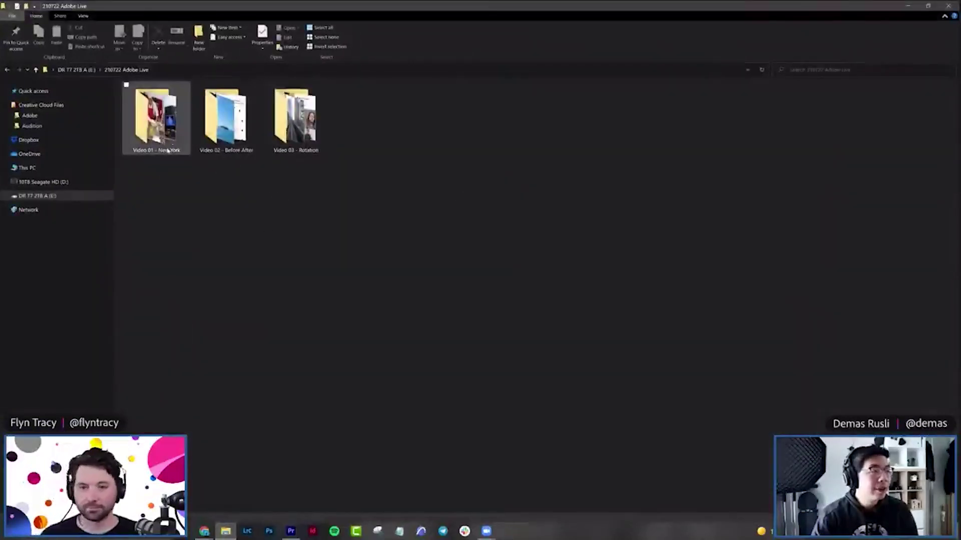
double_click(170, 132)
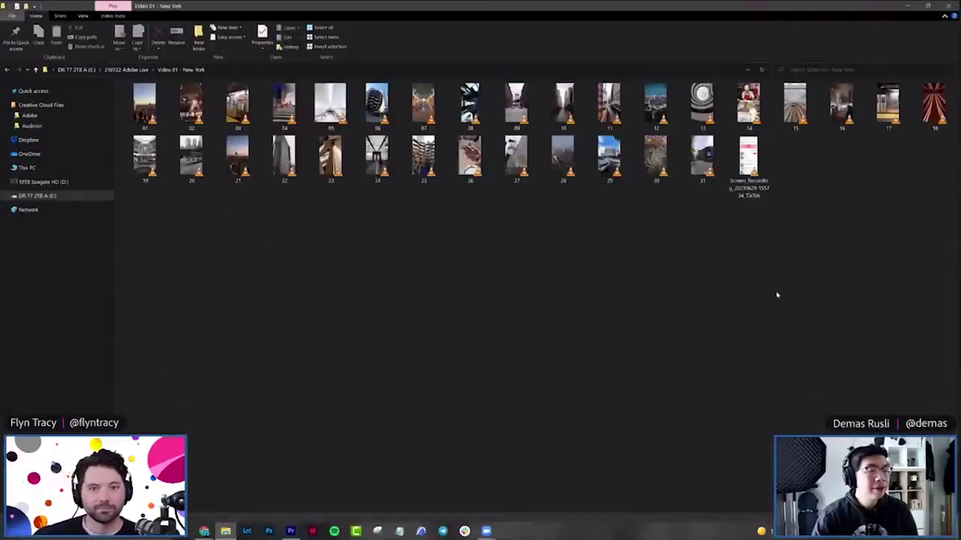
left_click(748, 165)
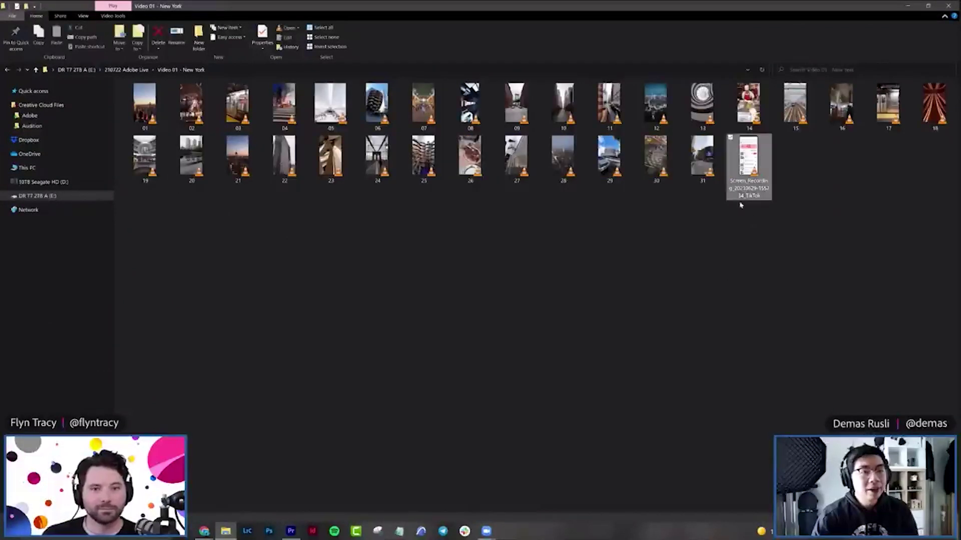
left_click_drag(749, 164, 293, 395)
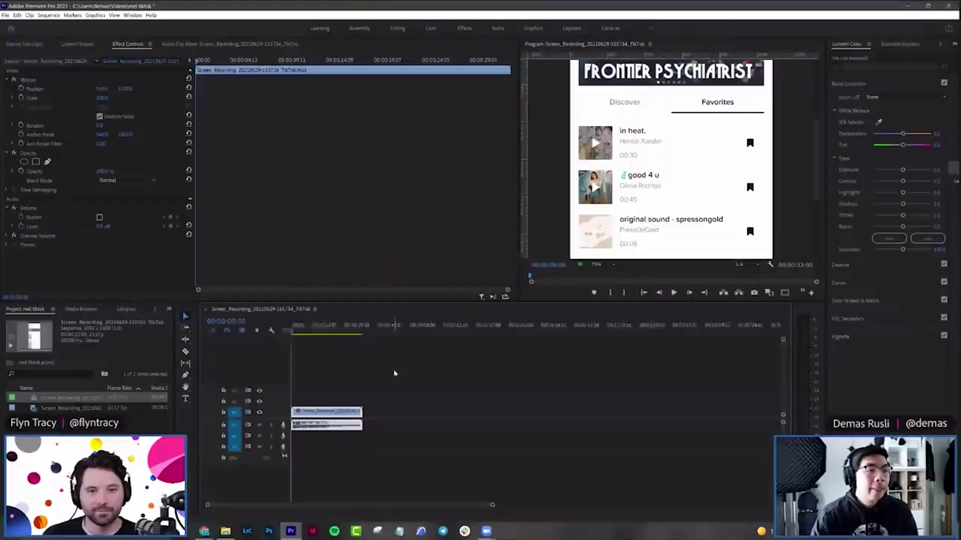
Briefly play the screen recording and set the program preview's zoom level to Fit
key("space")
scroll(816, 160, "down", 2)
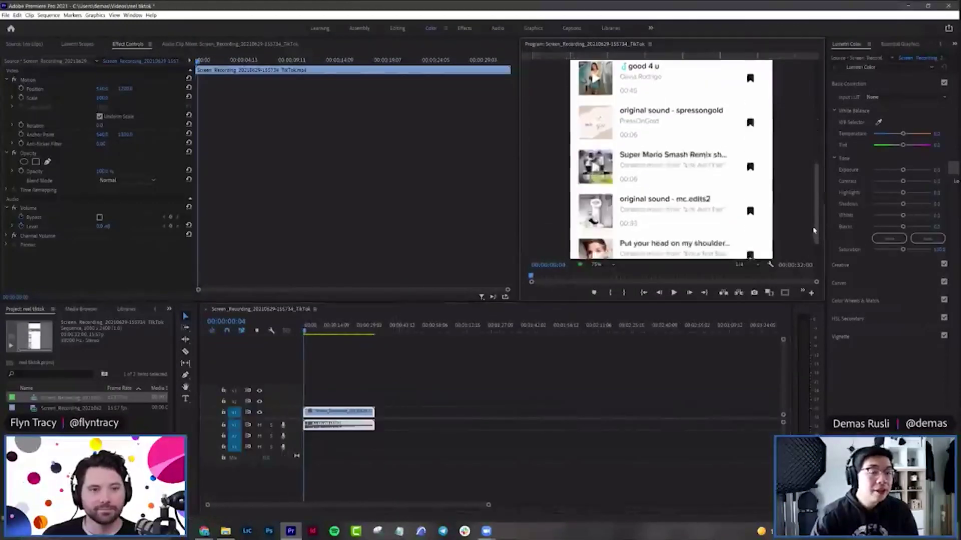
scroll(816, 160, "up", 5)
left_click(598, 265)
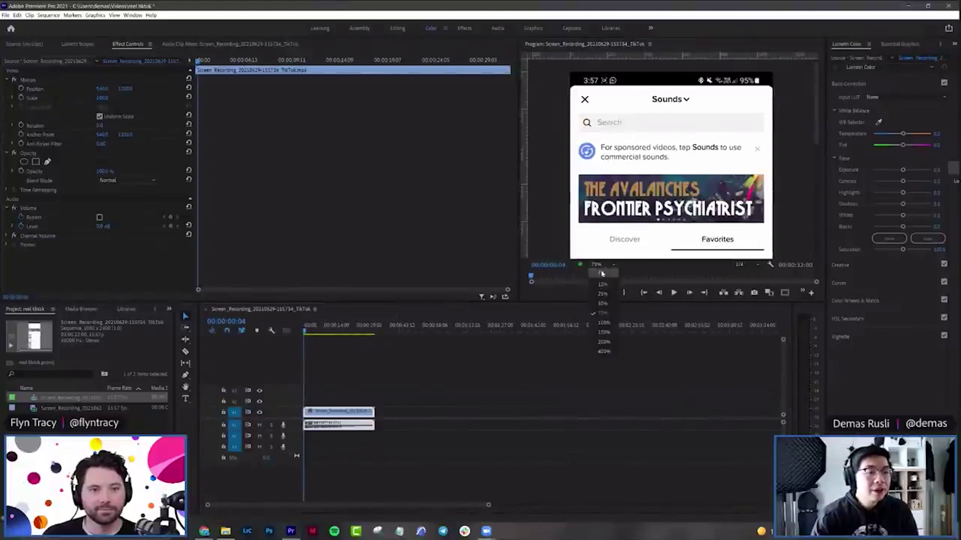
left_click(601, 273)
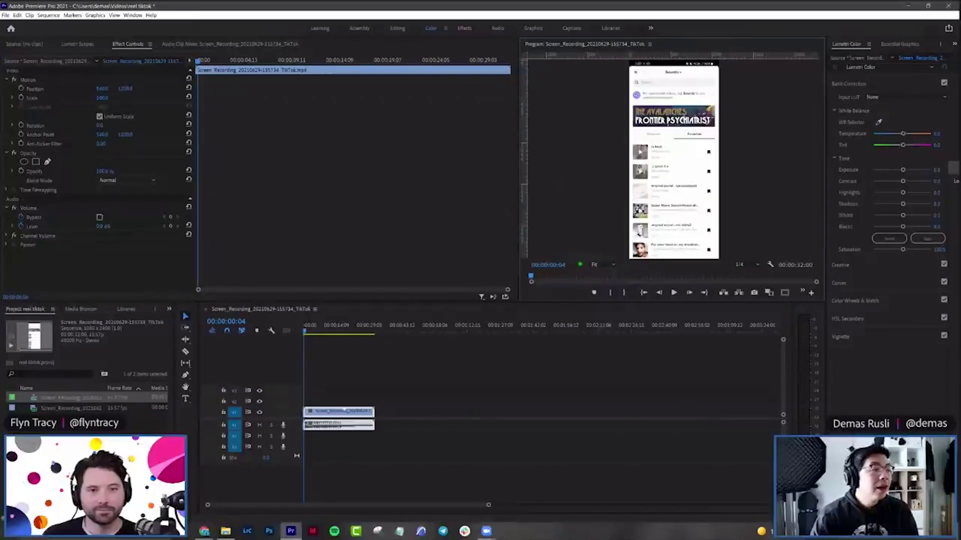
Unlink the screen recording's video from its audio and delete the video part, keeping only the music
right_click(346, 413)
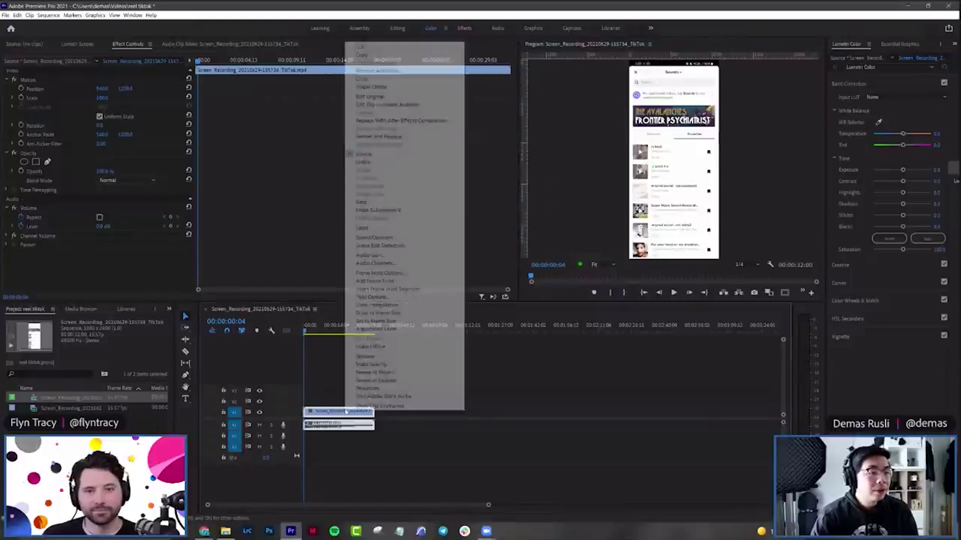
left_click(379, 162)
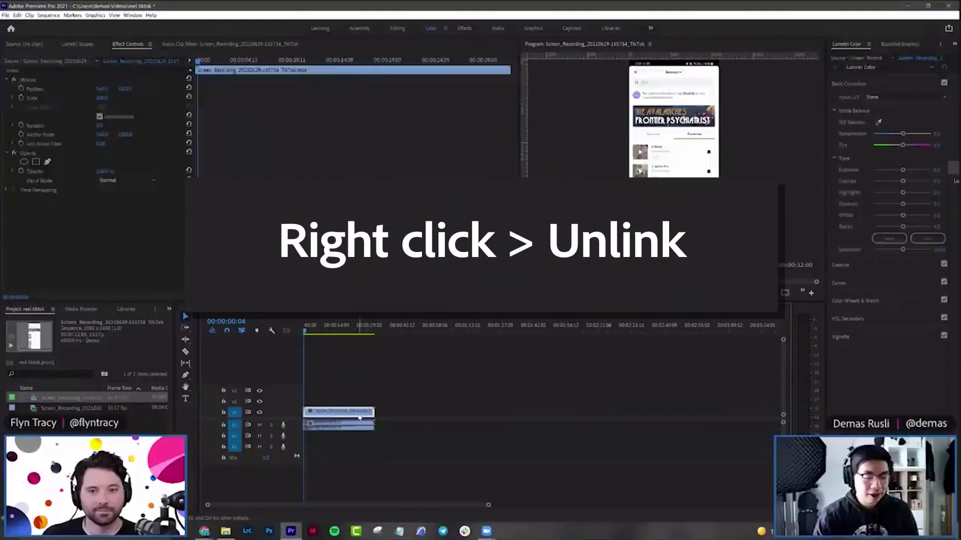
key("Delete")
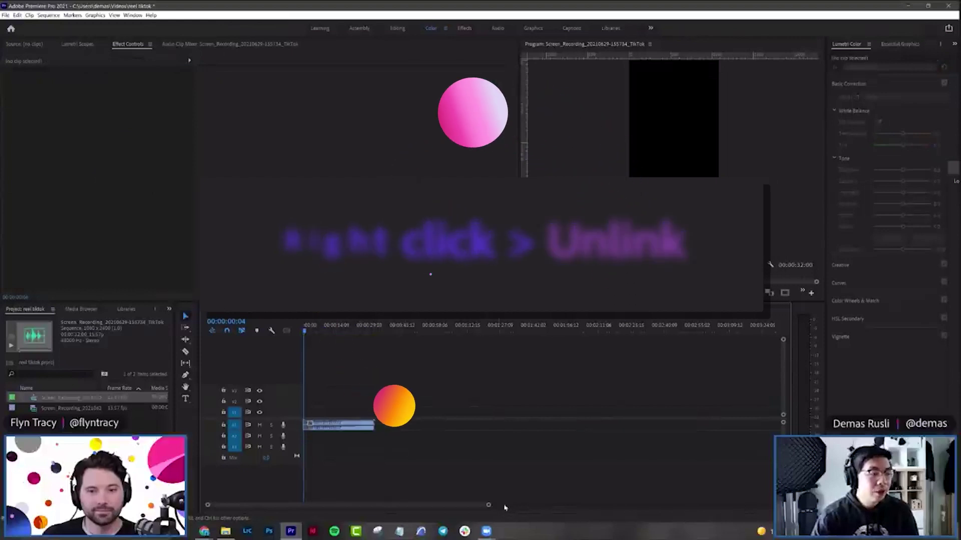
Enlarge the music clip's audio track to show its waveform and return the playhead to the sequence start
left_click_drag(488, 505, 393, 509)
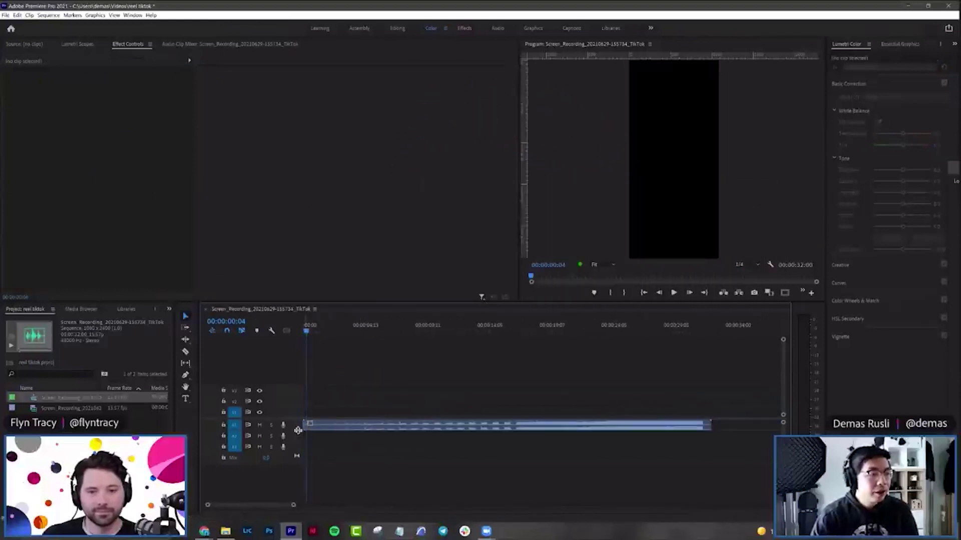
left_click_drag(299, 431, 299, 445)
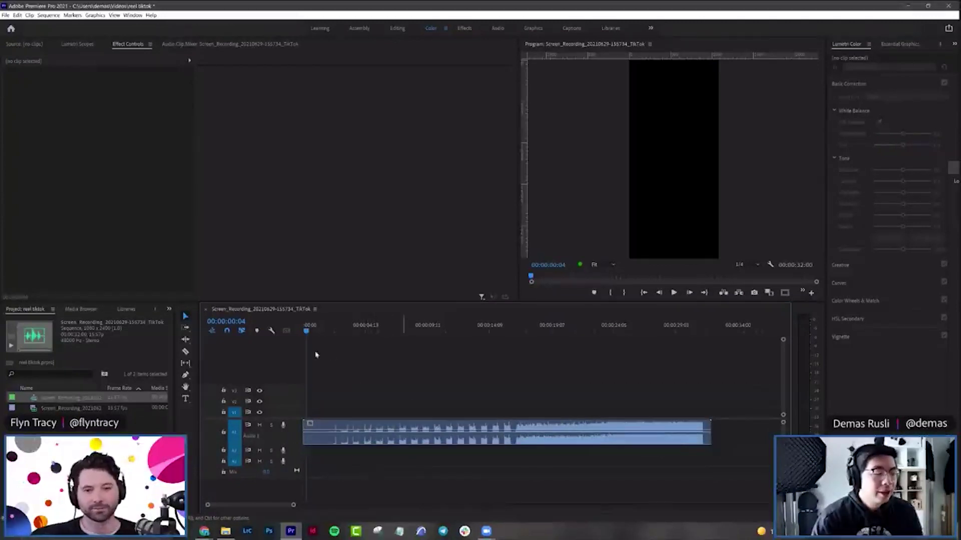
mouse_move(306, 331)
left_mouse_down()
mouse_move(574, 329)
mouse_move(289, 337)
left_mouse_up()
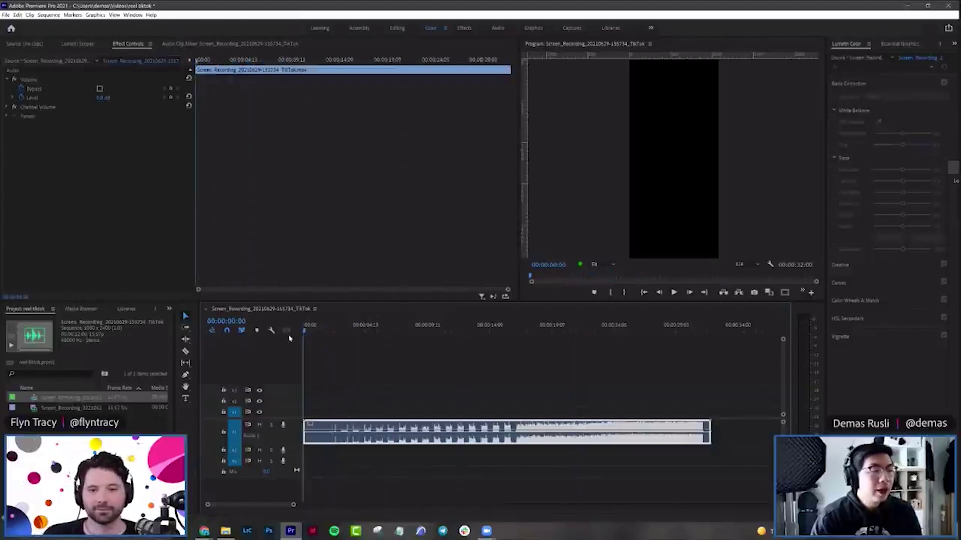
Change the sequence settings to a 30.00 frames/second timebase and a frame size of 1080 by 1920
left_click(49, 15)
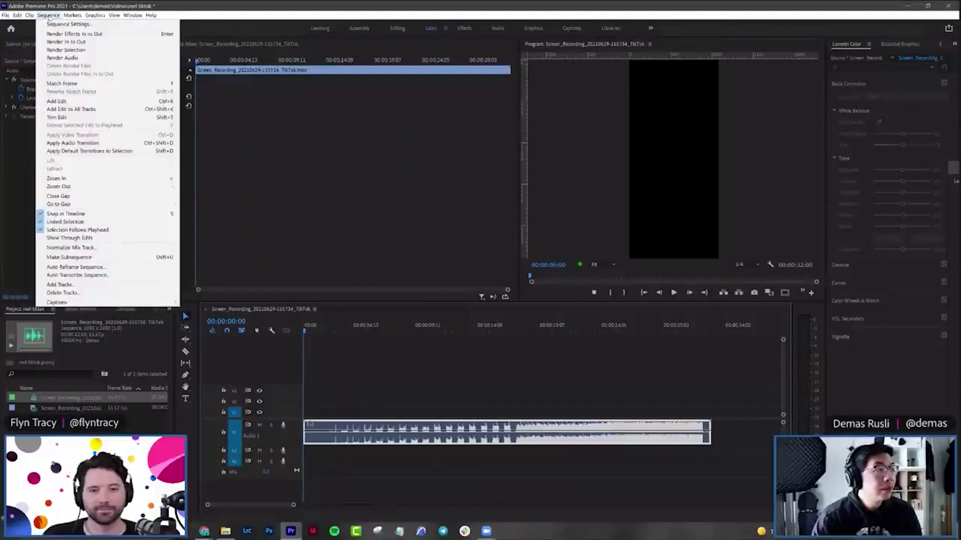
left_click(57, 25)
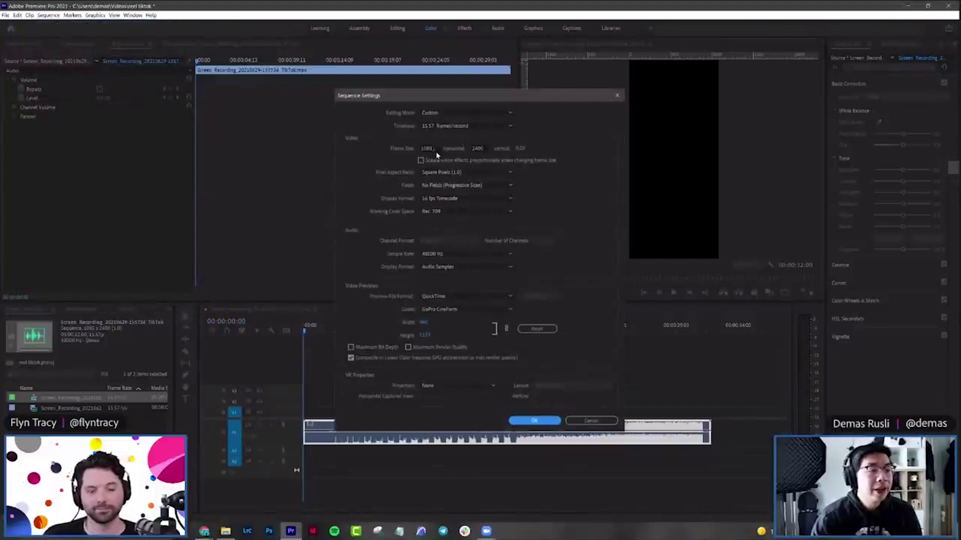
left_click(509, 126)
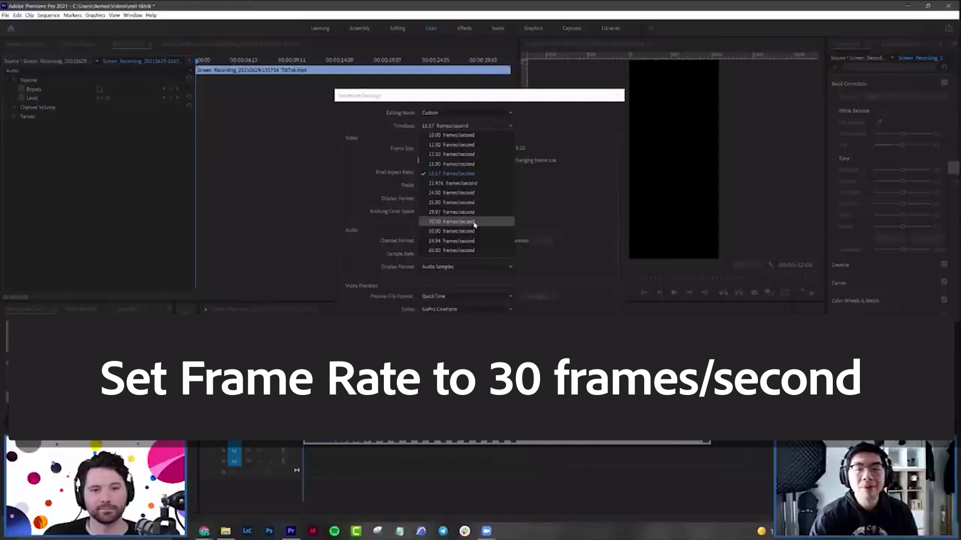
left_click(474, 221)
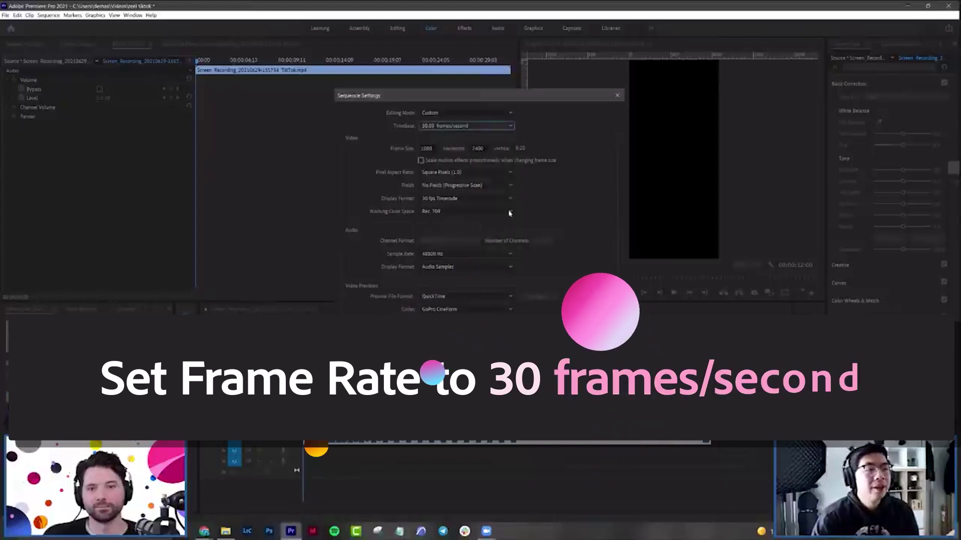
left_click(478, 148)
type("1920")
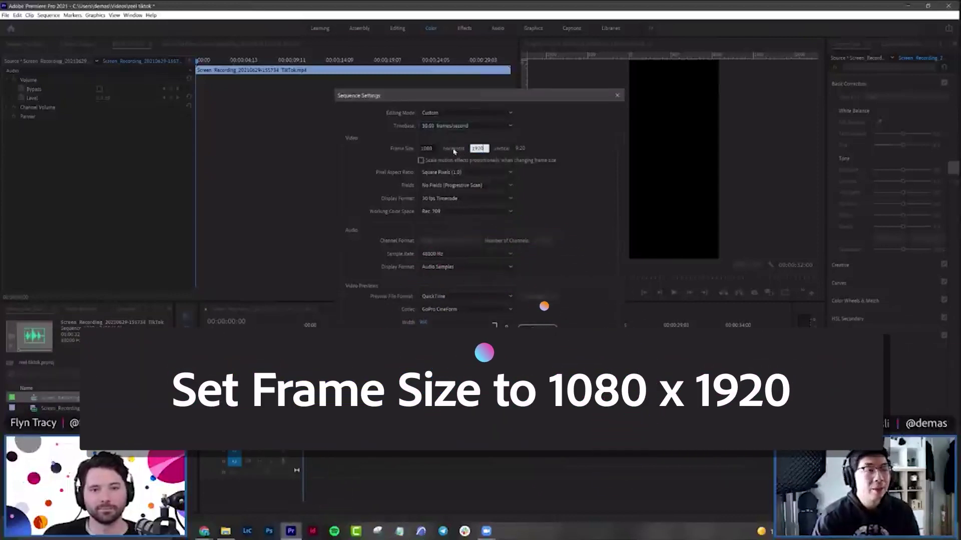
key("Return")
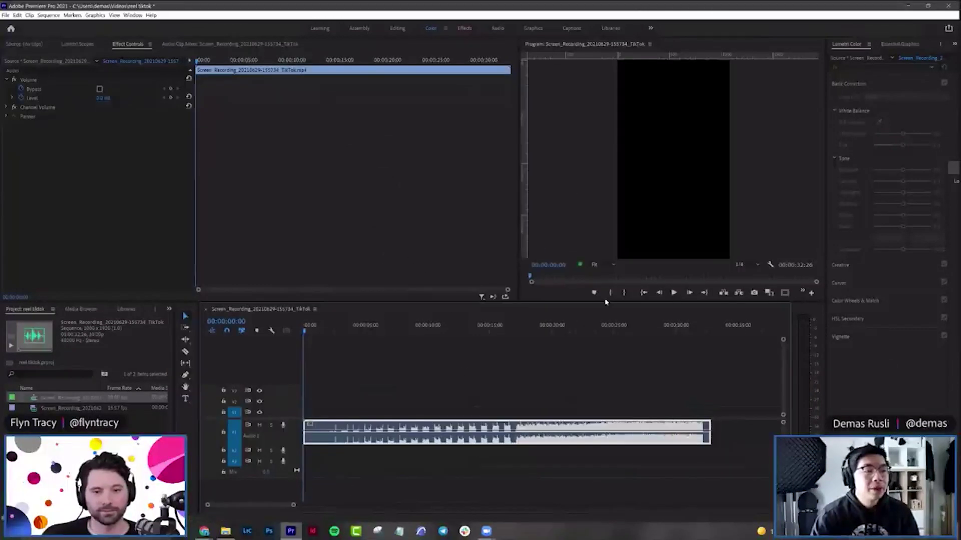
left_click_drag(596, 308, 597, 319)
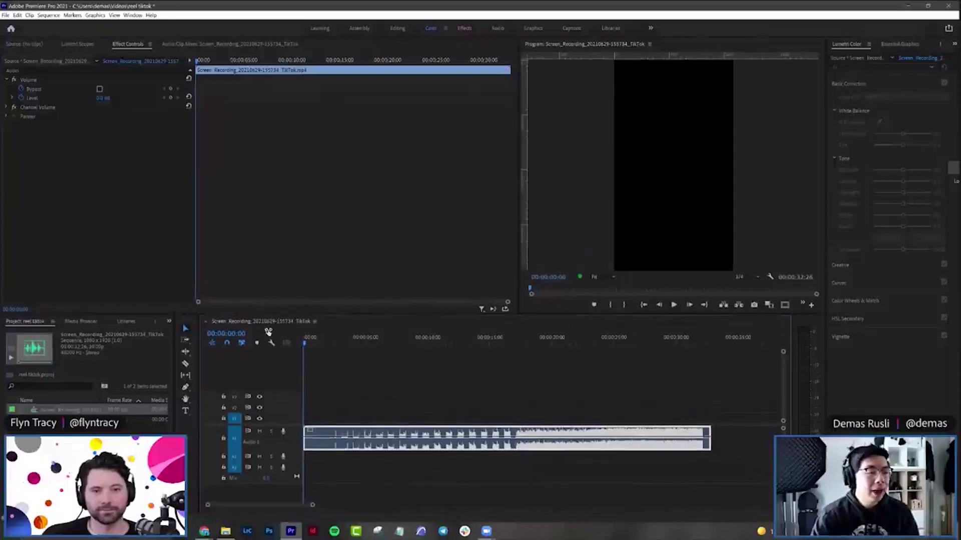
Review the numbered New York clips in the folder with larger thumbnails, going through clips 01 to 06
left_click(225, 531)
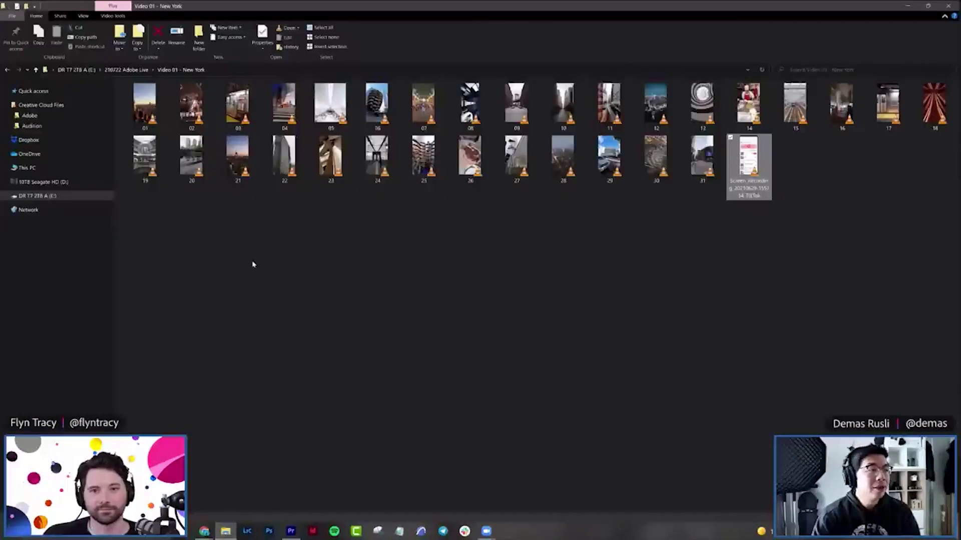
left_click(681, 290)
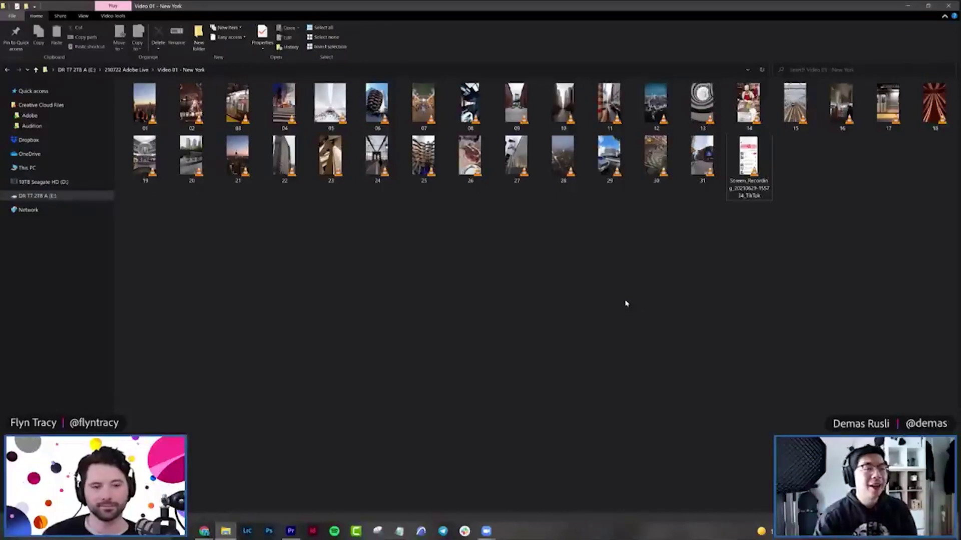
scroll(625, 303, "up", 3, "ctrl")
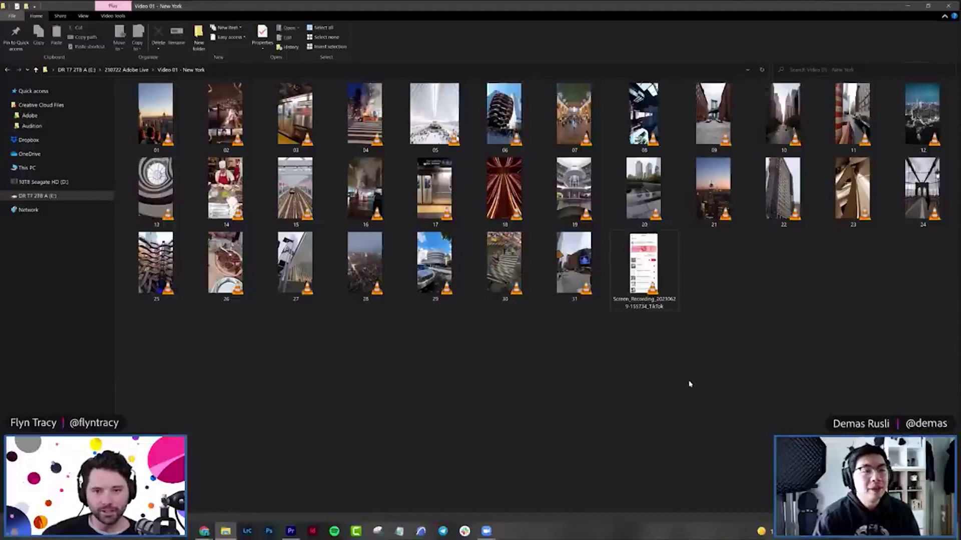
left_click(166, 128)
left_click(225, 125)
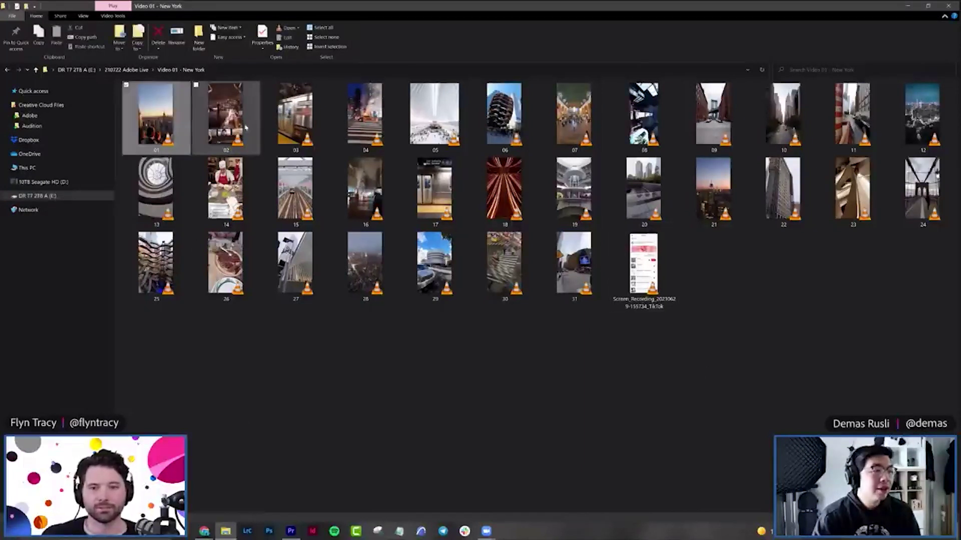
left_click(304, 126)
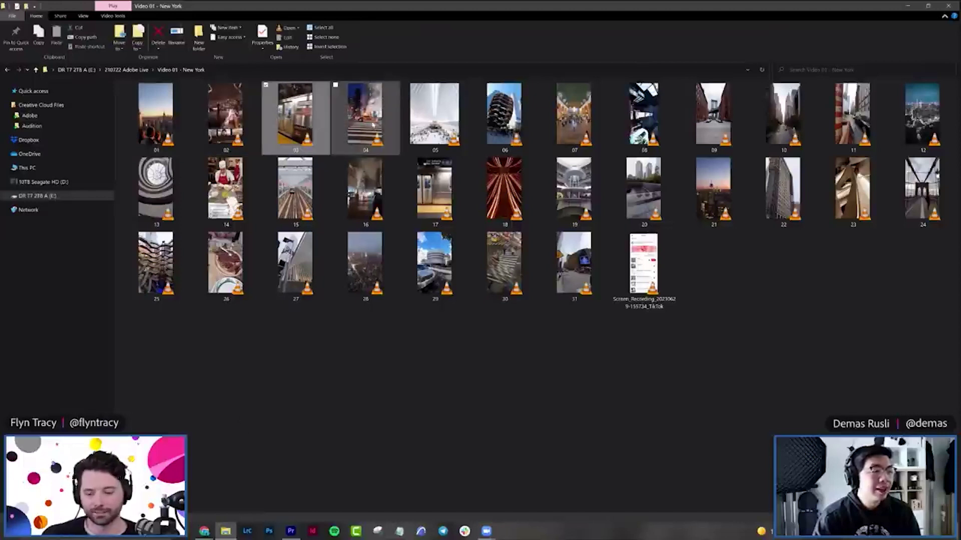
left_click(372, 126)
left_click(434, 120)
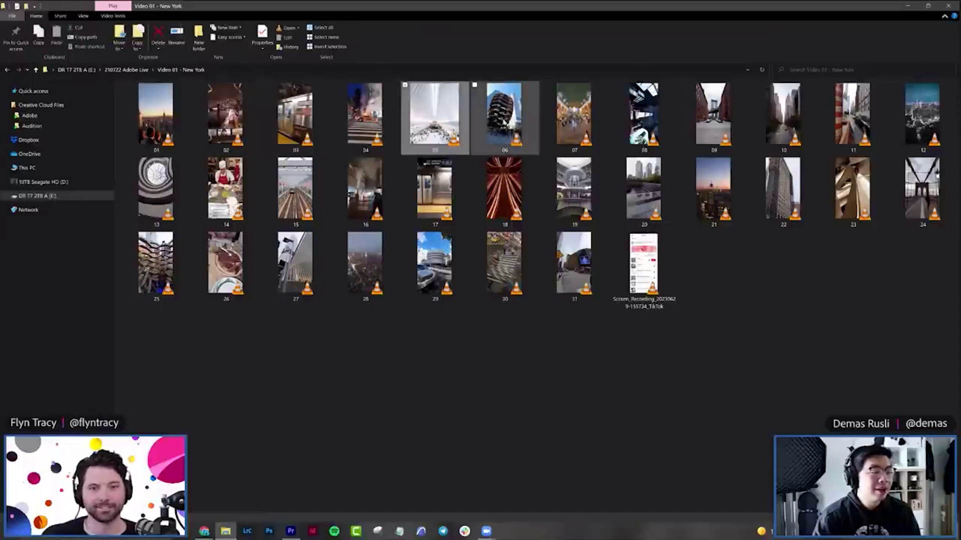
left_click(502, 115)
left_click(508, 348)
Place clip 01 at the start of the timeline on video track V1 and set its scale to 50
left_click_drag(156, 115, 627, 68)
left_click_drag(674, 171, 390, 418)
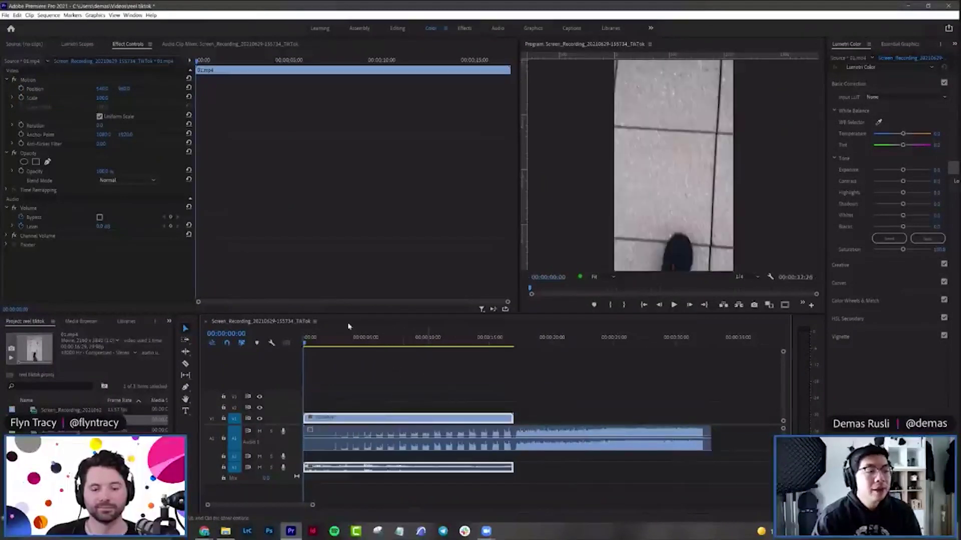
left_click(105, 97)
type("50")
key("Return")
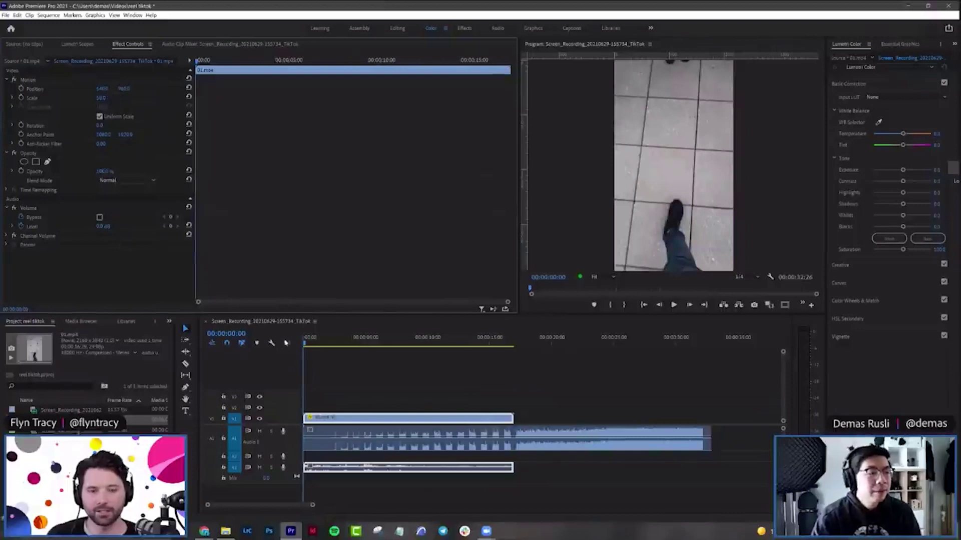
Cut clip 01 at 00:00:15:24 and delete the footage before the cut, keeping the skyline ending
left_click_drag(305, 345, 499, 346)
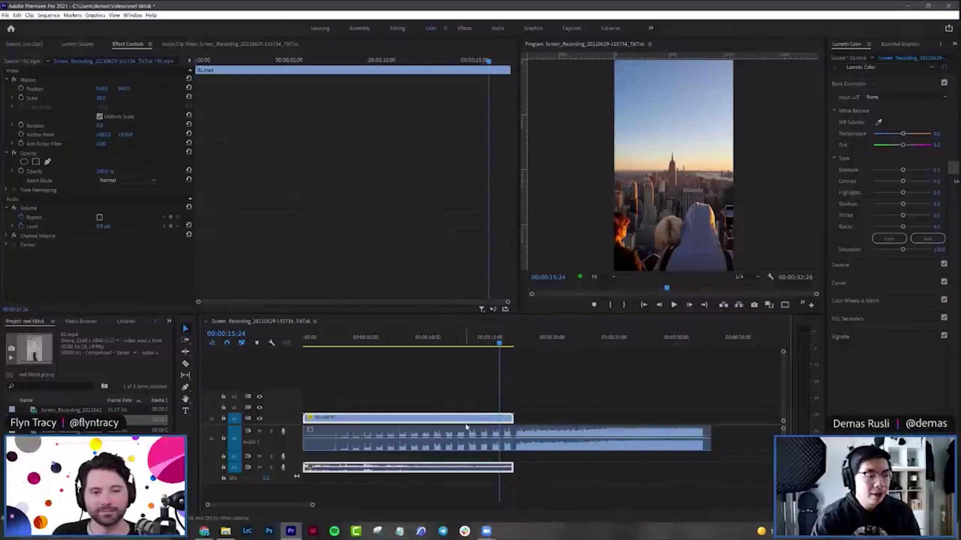
key("ctrl+k")
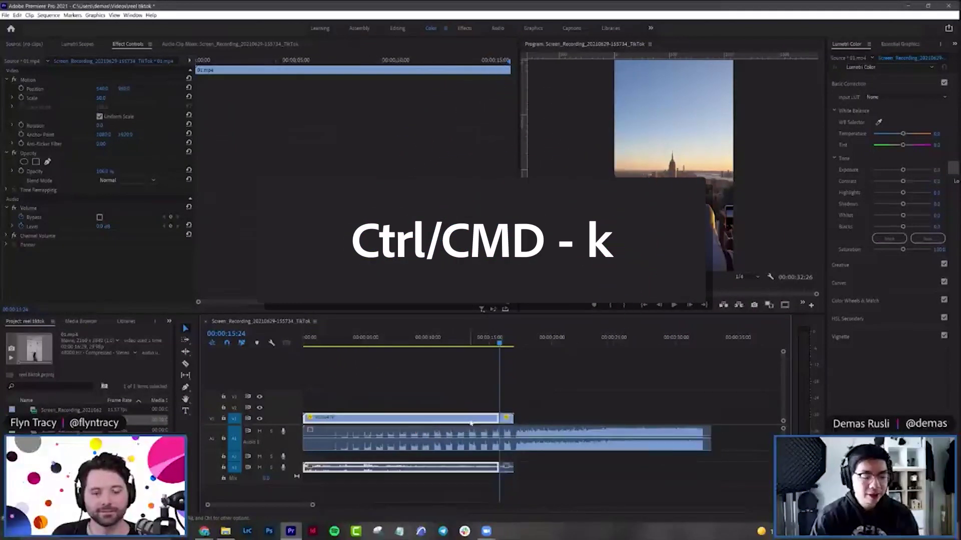
key("Delete")
left_click(506, 418)
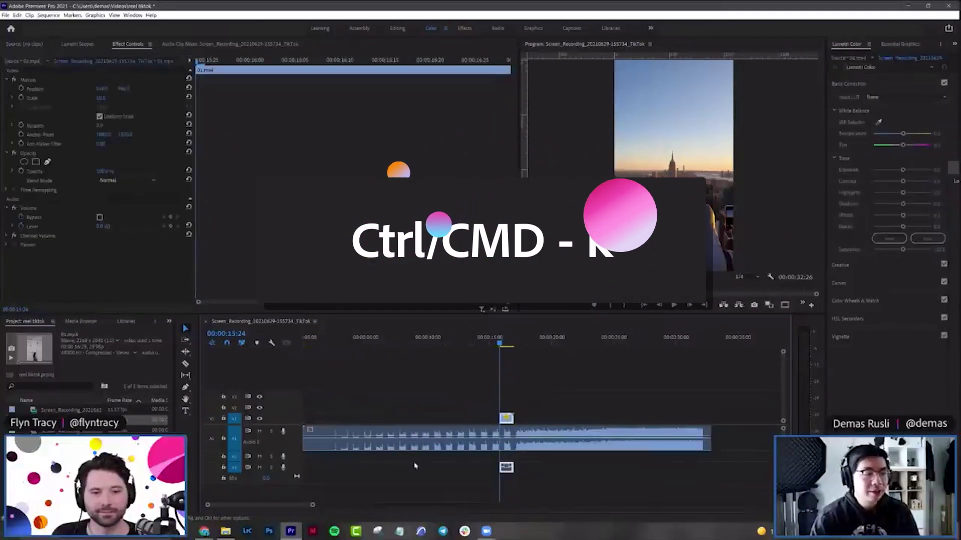
Cut the music clip at 00:00:09:17 and ripple delete its opening so the rest starts at the beginning of the sequence
left_click_drag(310, 507, 305, 506)
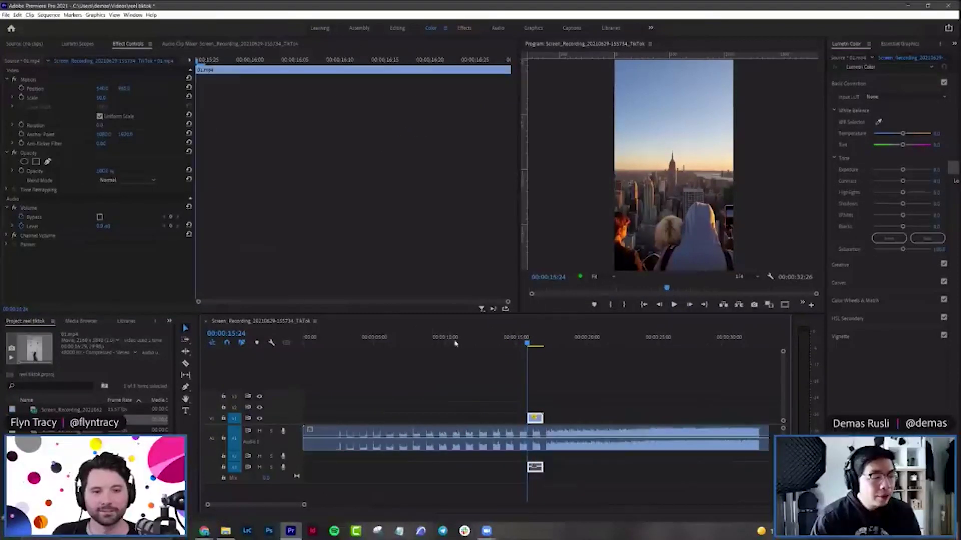
left_click(438, 343)
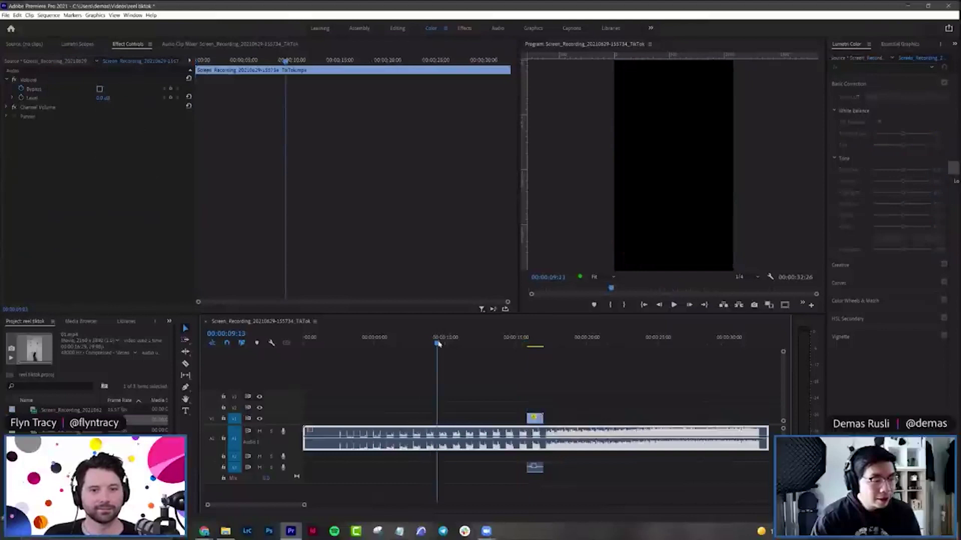
left_click_drag(438, 344, 439, 344)
key("space")
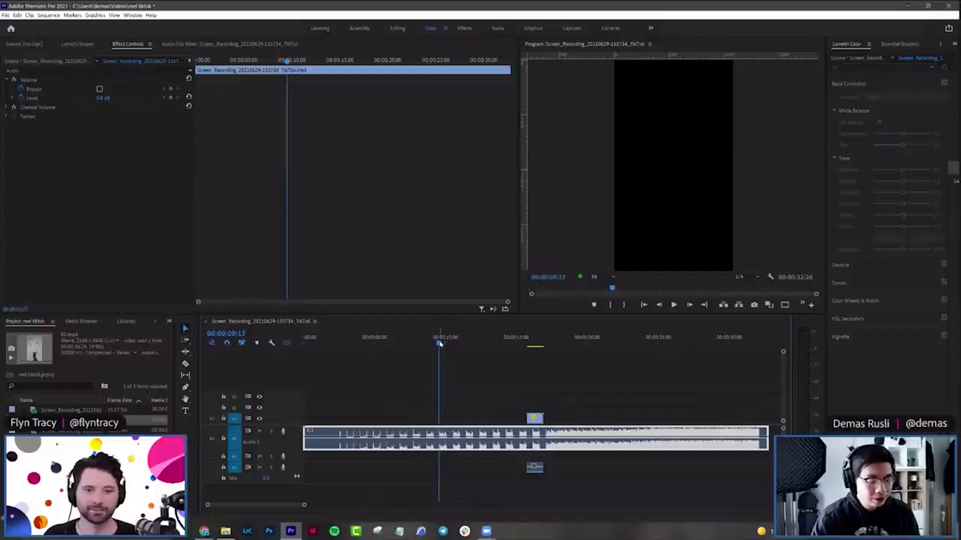
key("ctrl+k")
key("Delete")
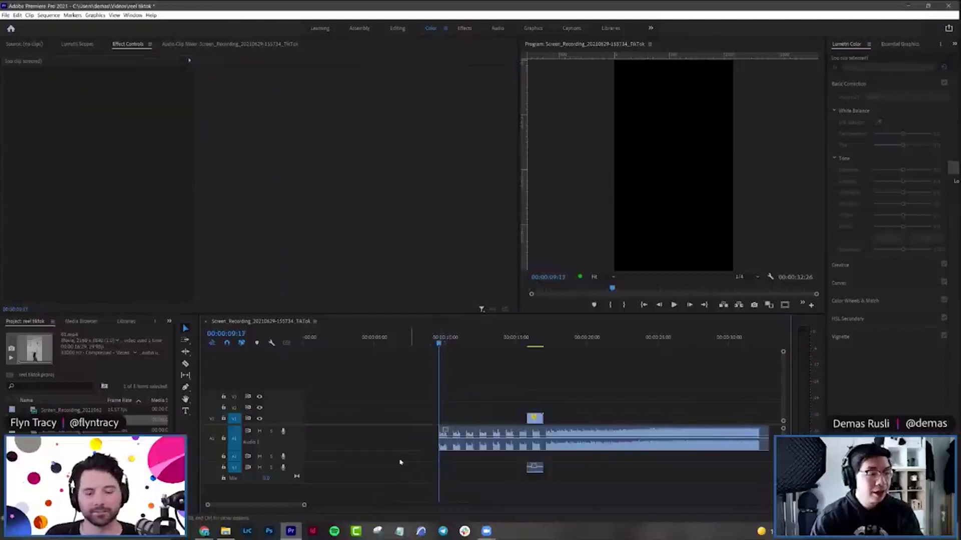
left_click(367, 444)
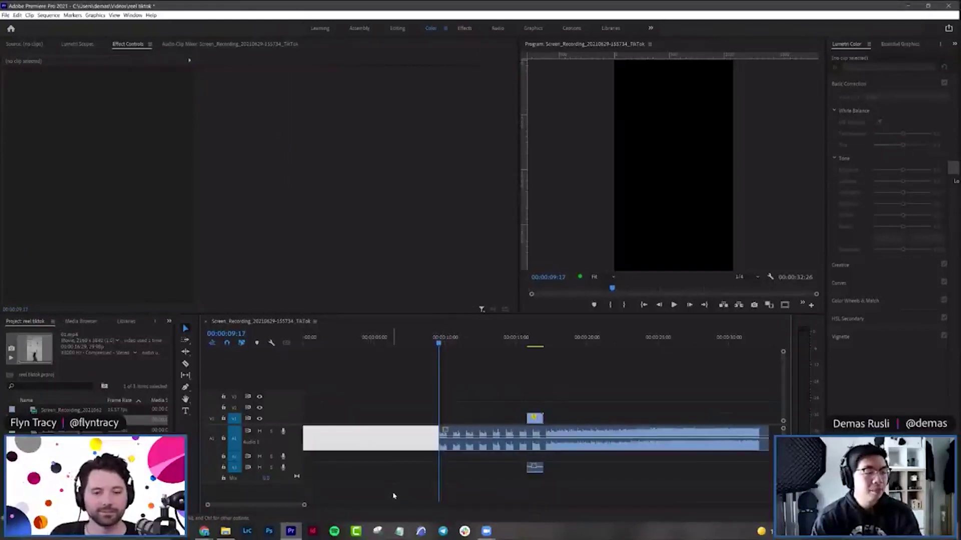
key("Delete")
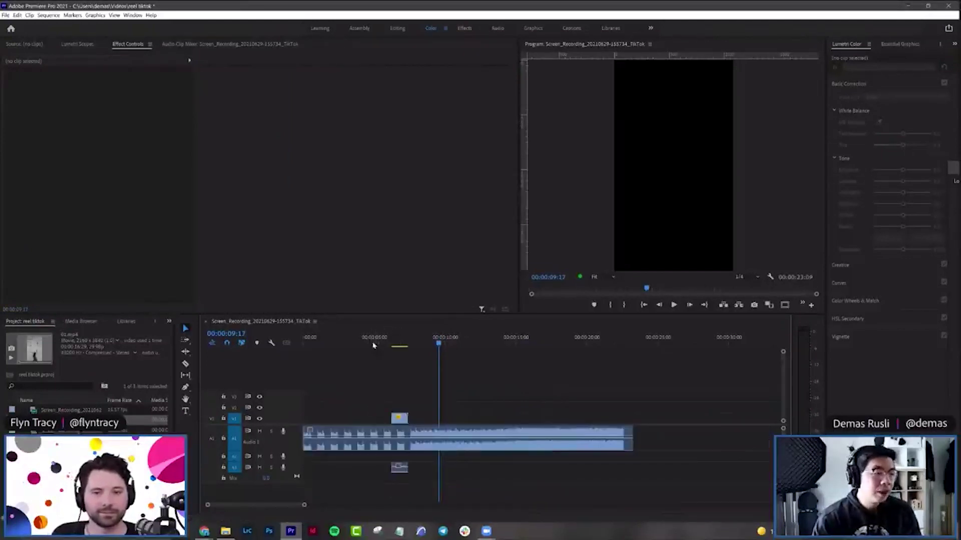
Return the playhead to the sequence start and move the remaining piece of clip 01 there on track V1
key("Home")
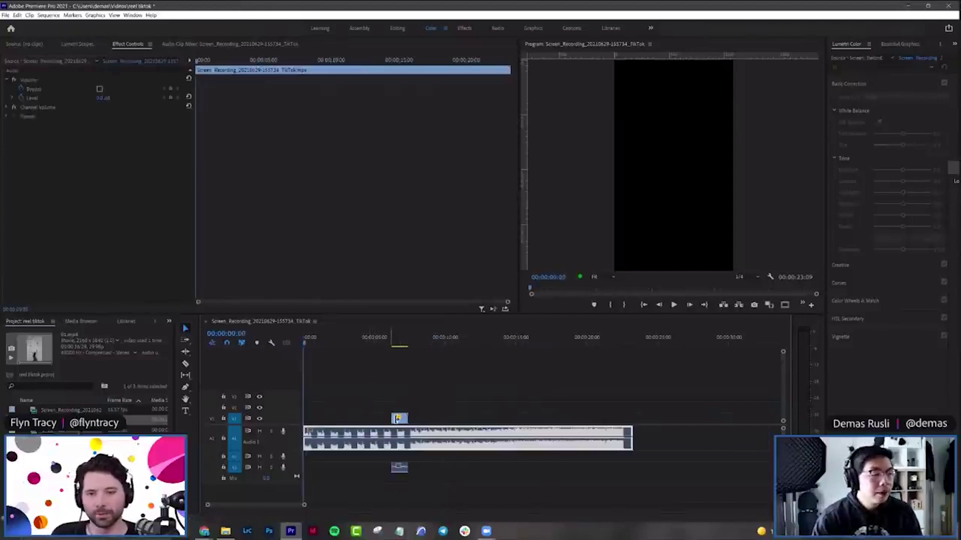
left_click_drag(399, 469, 313, 463)
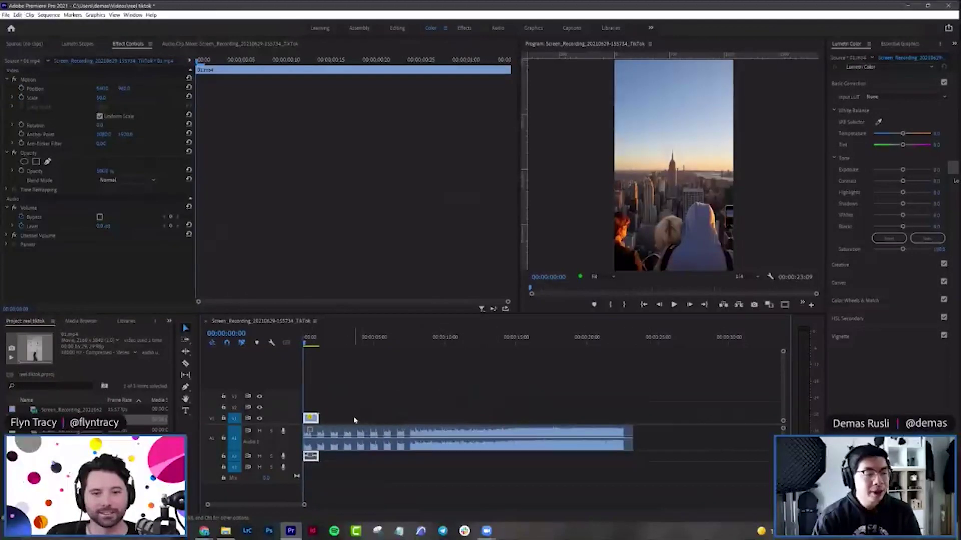
left_click(354, 420)
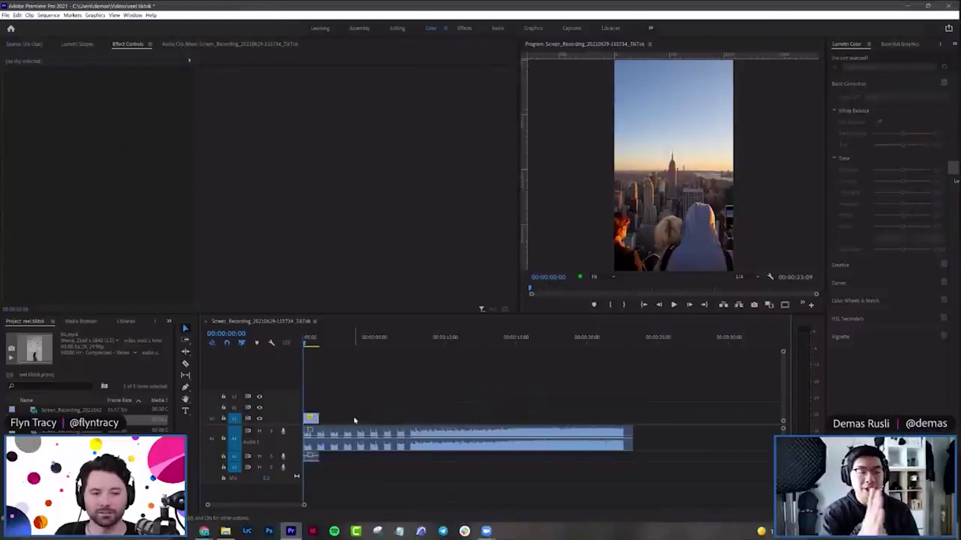
Unlink clip 01's video from its audio and delete the clip's own audio
left_click(311, 420)
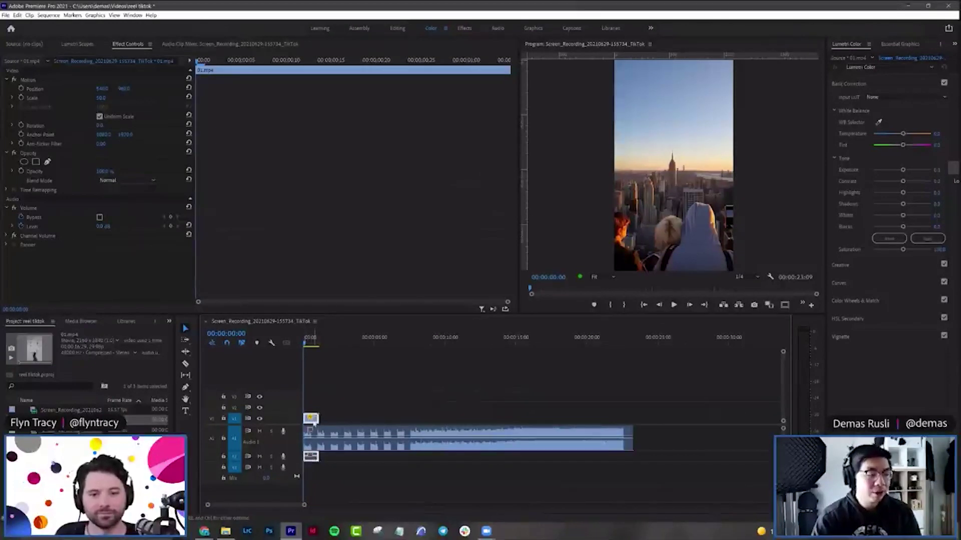
right_click(314, 422)
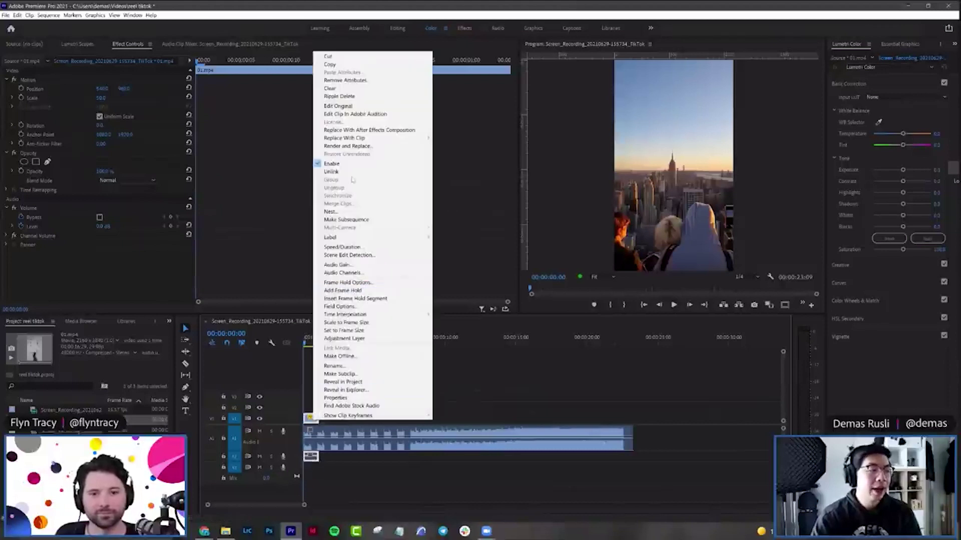
left_click(350, 173)
key("Delete")
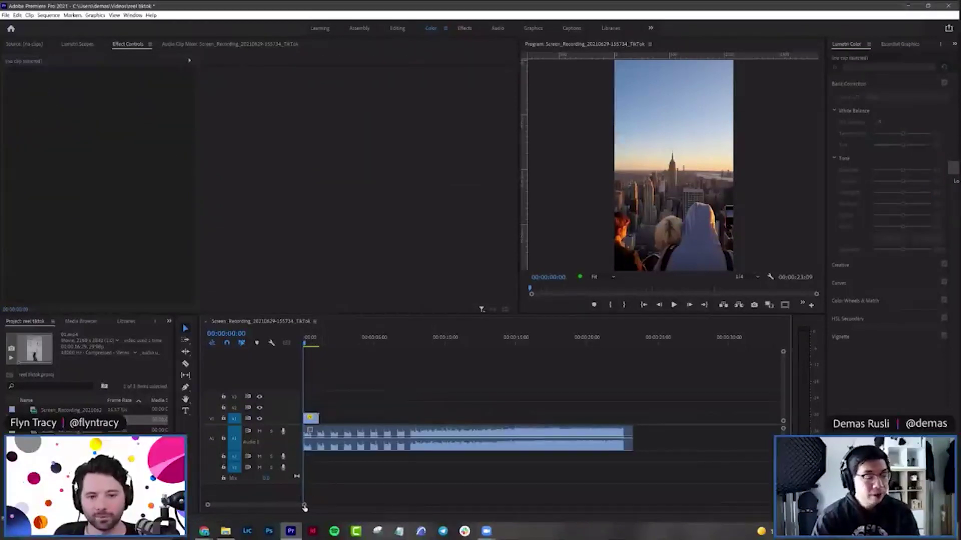
Cut clip 01 at 00:00:00:18, delete the part after the cut, and return the playhead to the sequence start
left_click_drag(302, 505, 281, 512)
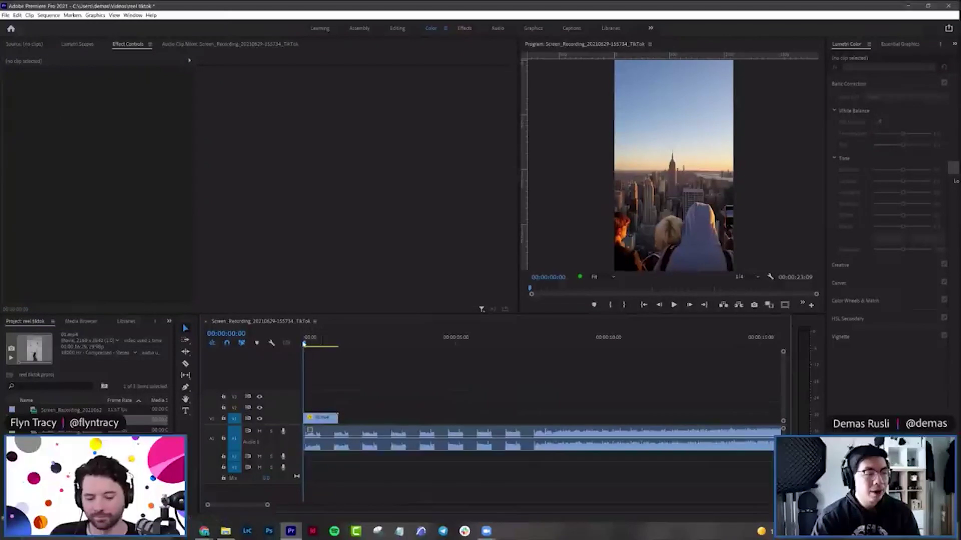
left_click_drag(306, 343, 322, 341)
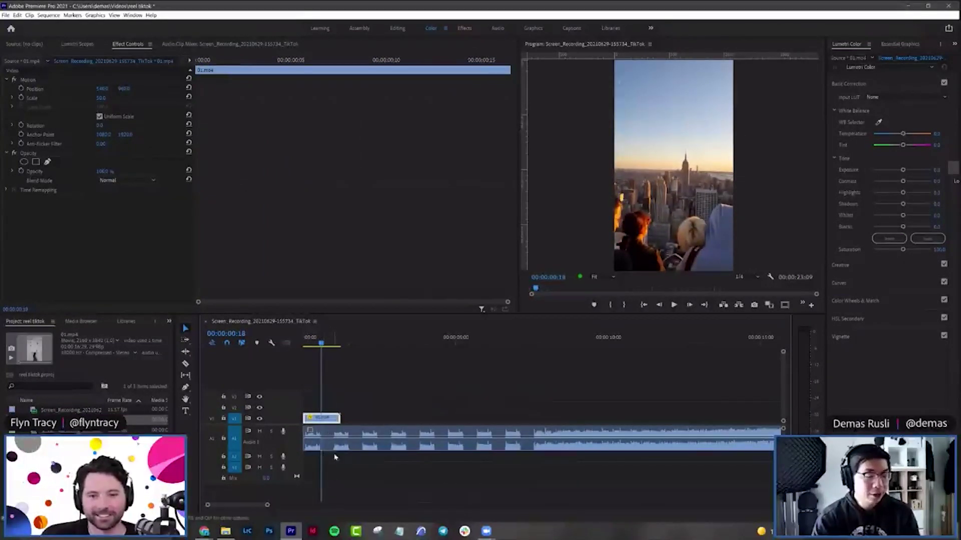
left_click(334, 423)
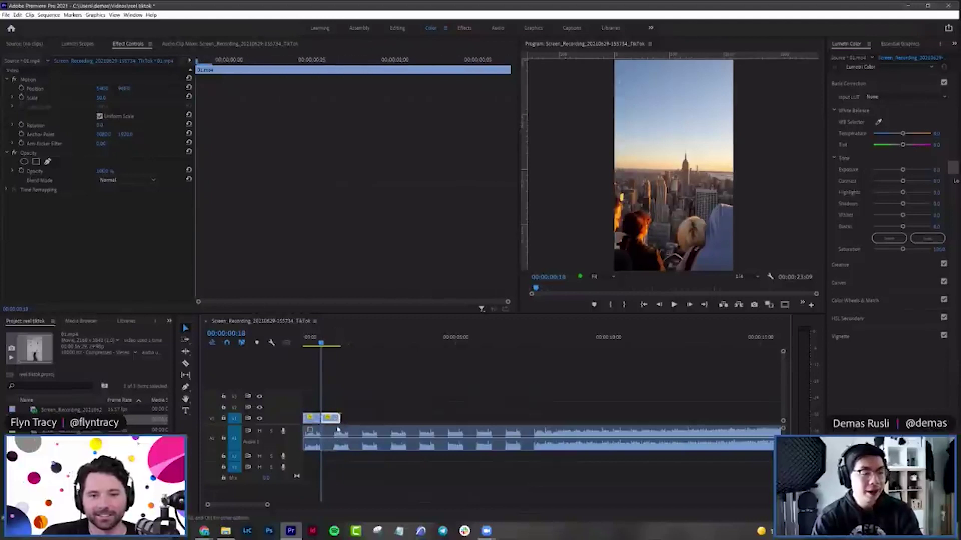
key("Delete")
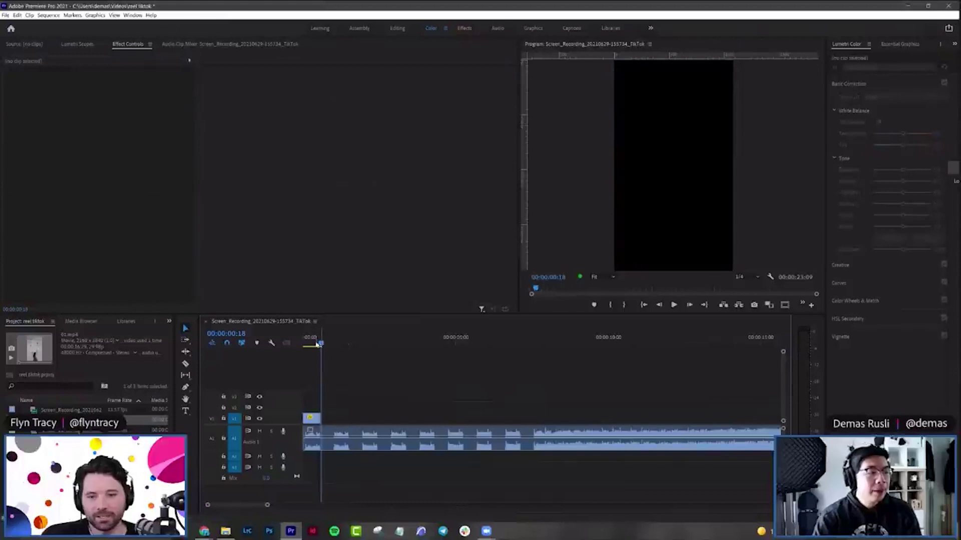
left_click_drag(320, 344, 297, 344)
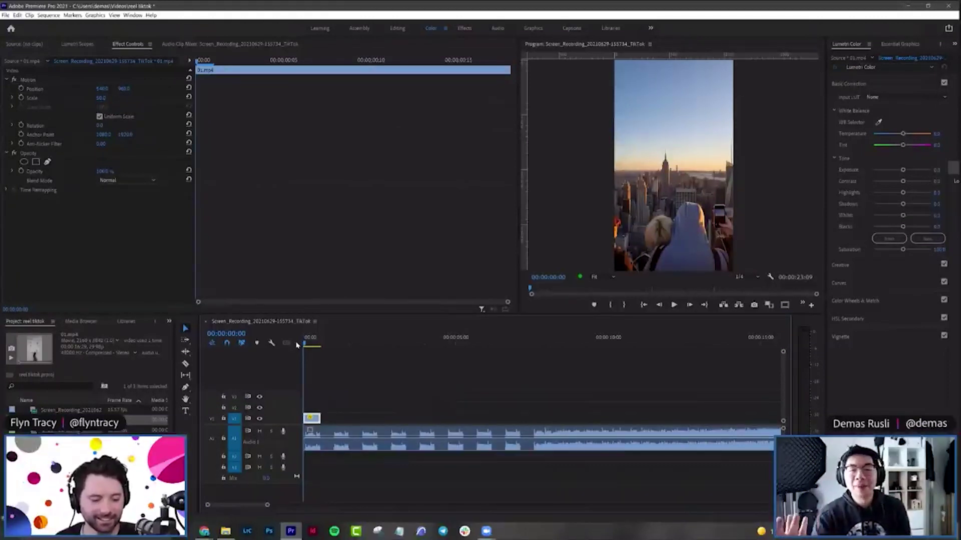
Reframe clip 01 closer on the skyline at a scale of 100 and move the playhead to 00:00:01:00 on the next beat
key("ctrl+z")
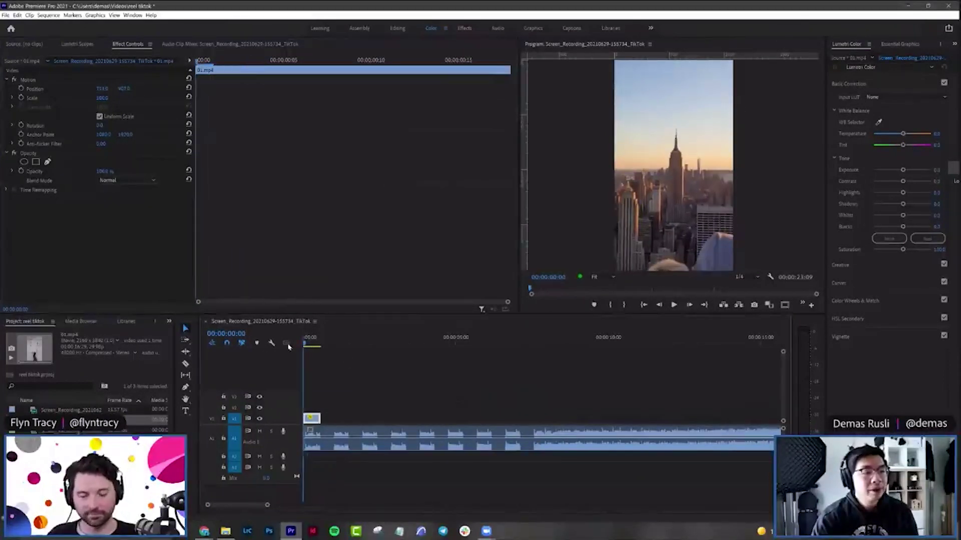
left_click(318, 453)
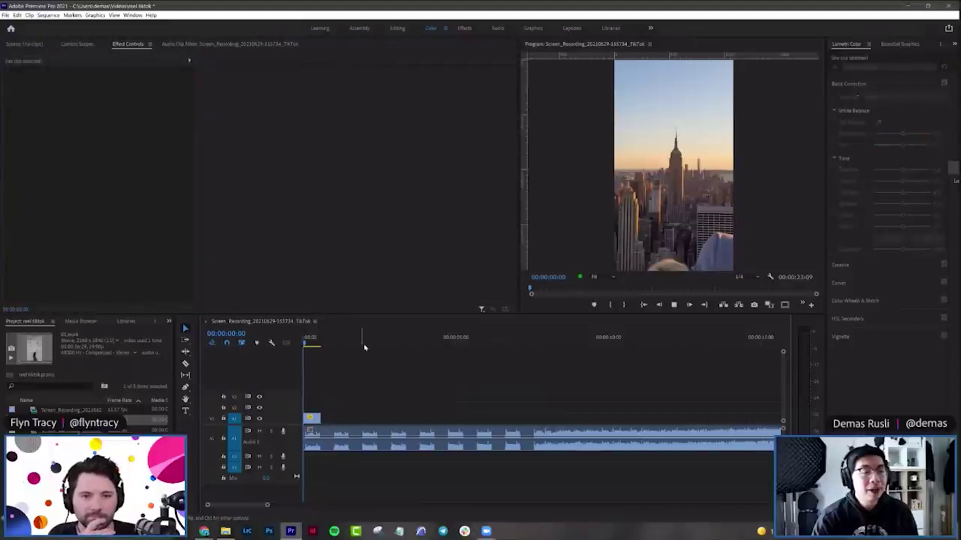
mouse_move(337, 346)
left_mouse_down()
mouse_move(309, 345)
mouse_move(334, 346)
left_mouse_up()
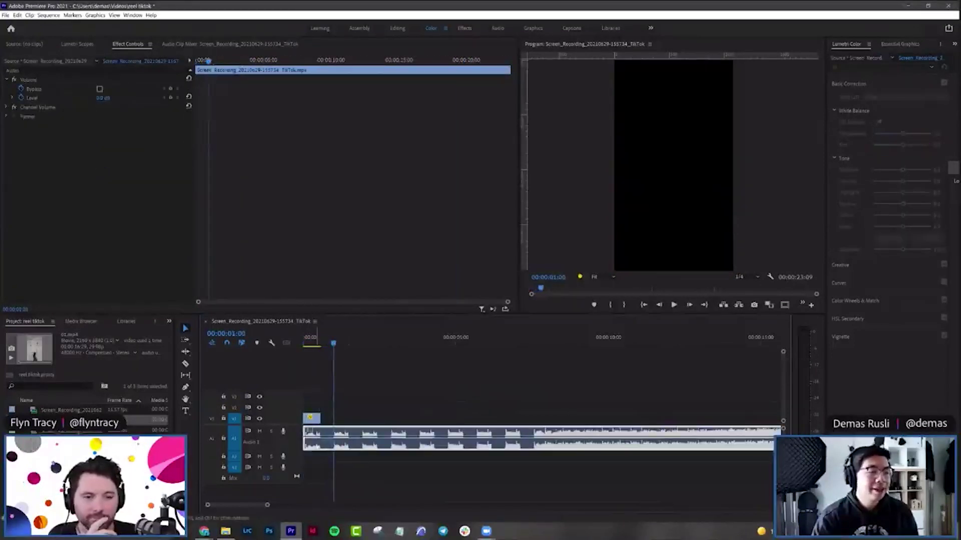
Add clip 09 from the New York clips folder to track V2 at 00:00:07:18 and put the playhead at its start
left_click(226, 531)
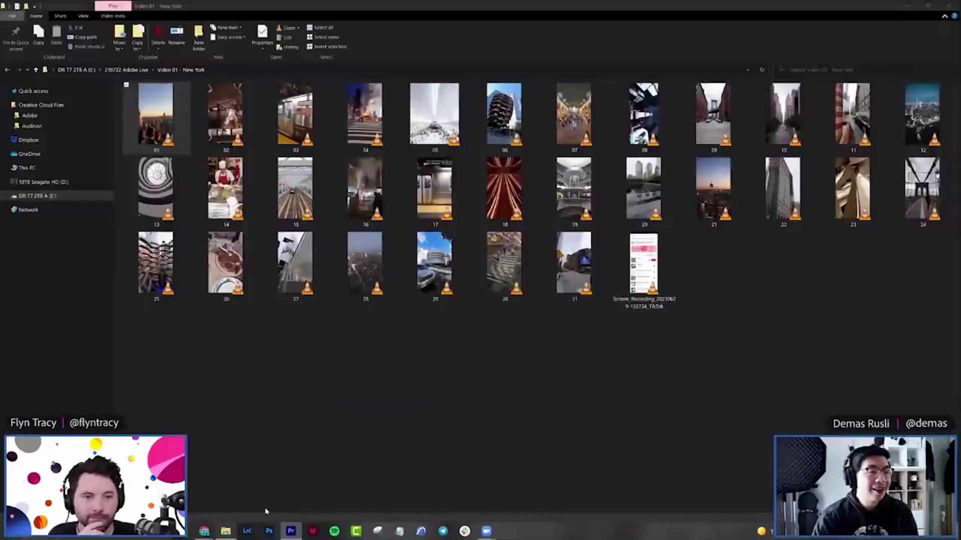
left_click_drag(250, 239, 465, 406)
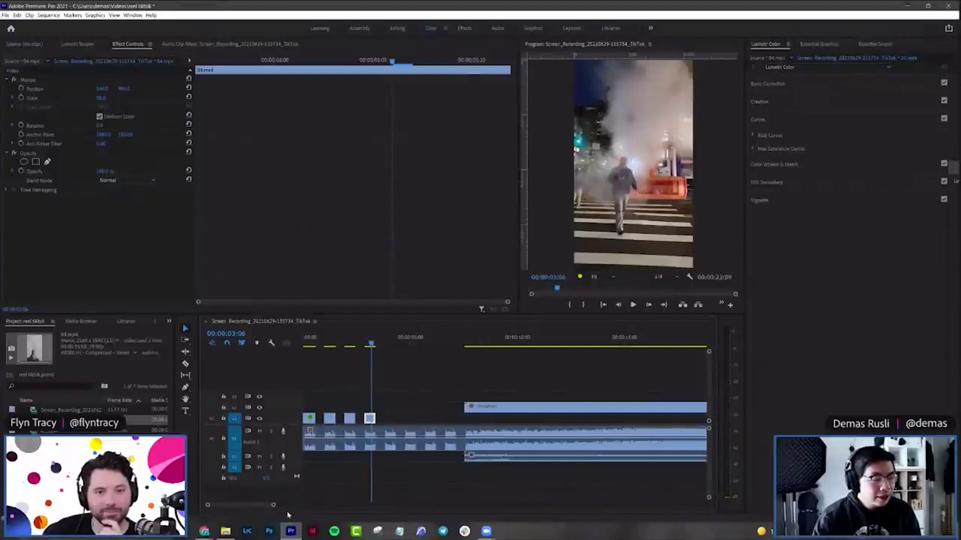
key("Down")
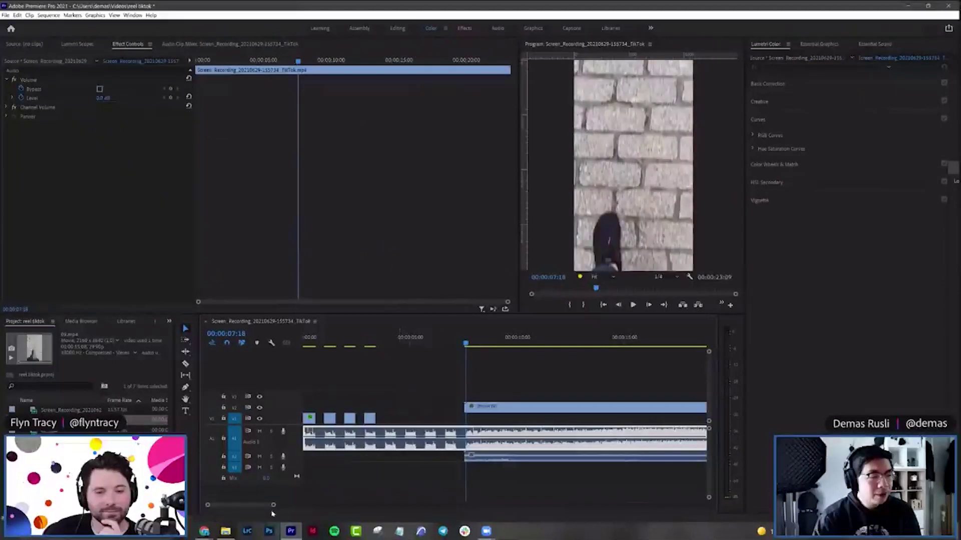
Set the scale of clip 09 on track V2 to 50
left_click_drag(273, 508, 263, 506)
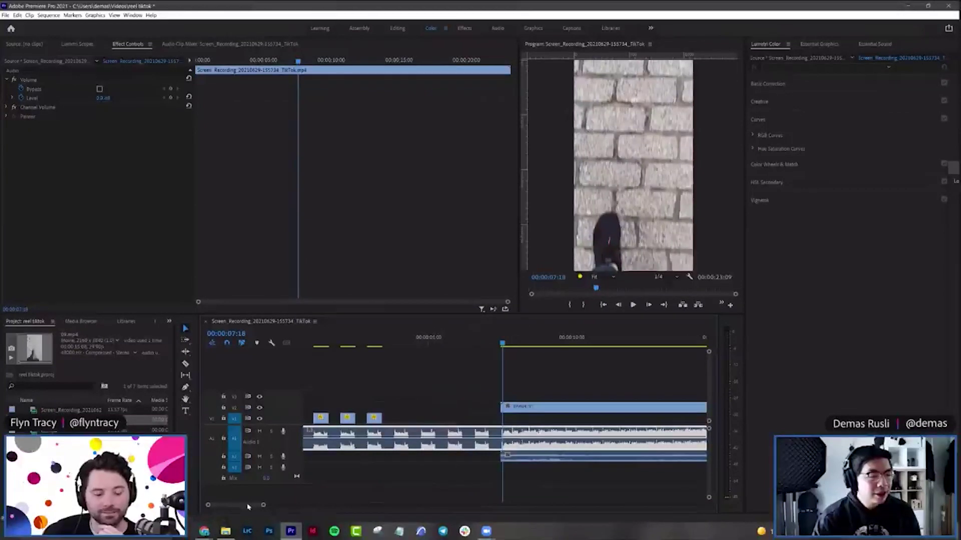
scroll(248, 506, "down", 3)
left_click(451, 413)
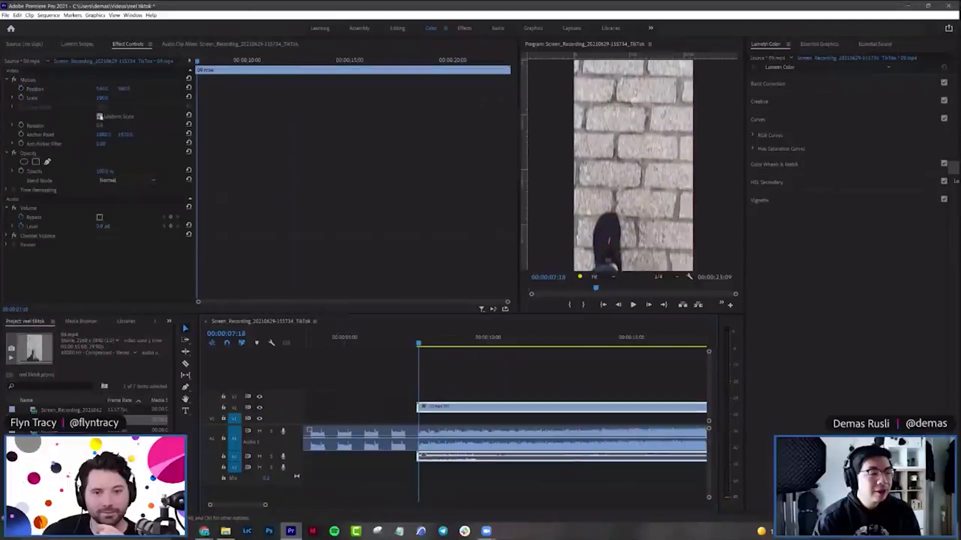
left_click(107, 96)
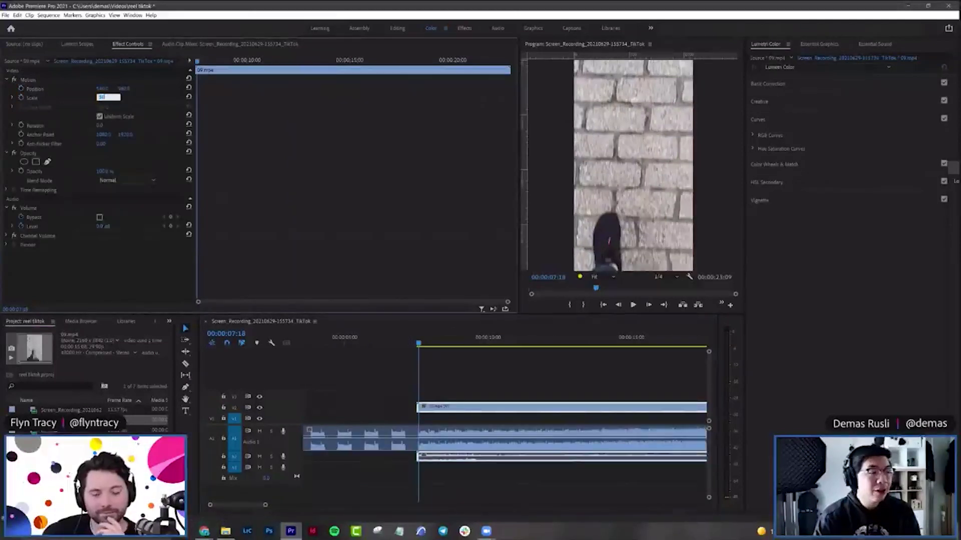
type("50")
key("Return")
Unlink clip 09's video from its audio and delete the clip's own audio
right_click(502, 406)
left_click(536, 152)
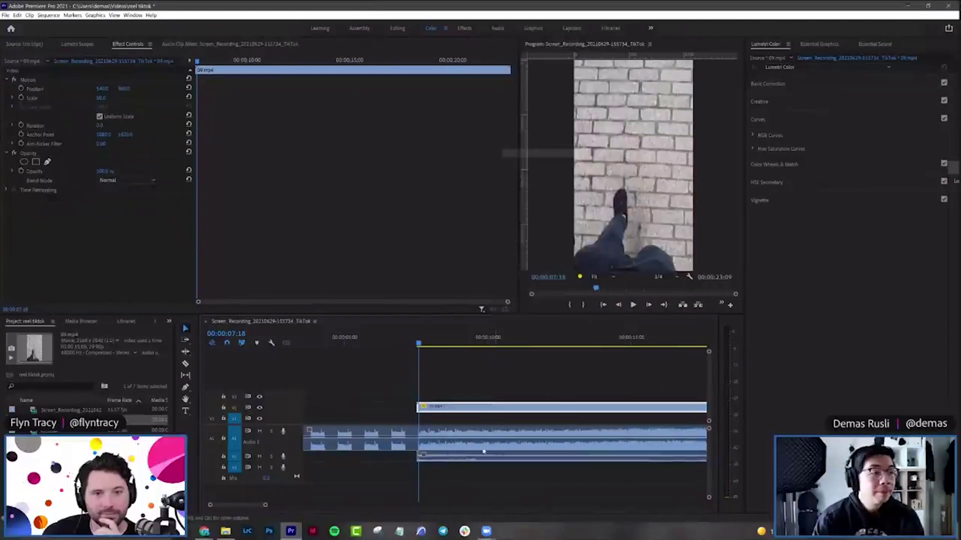
left_click(427, 365)
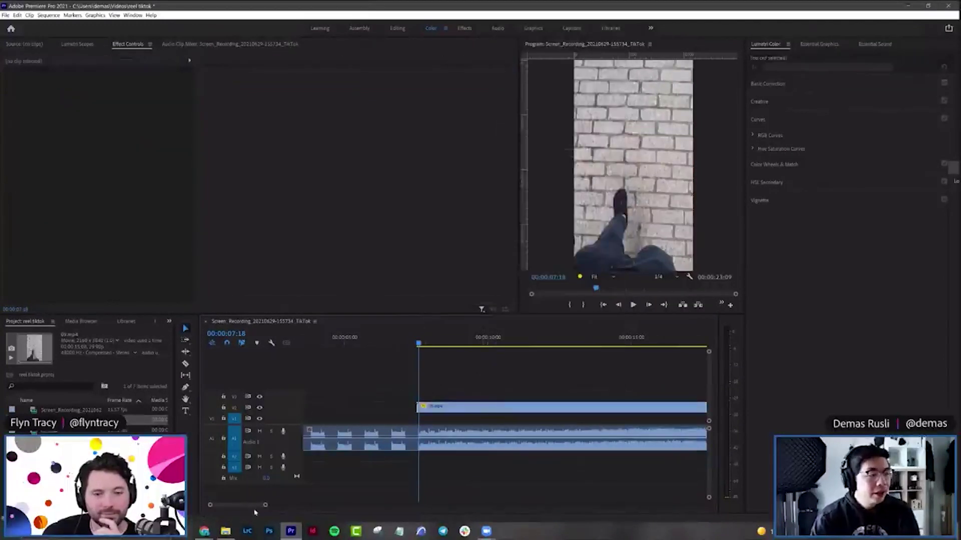
Trim clip 09 to start at 00:00:12:04, removing the footage before the street view of the bridge
left_click_drag(266, 505, 293, 504)
left_click_drag(427, 342, 469, 340)
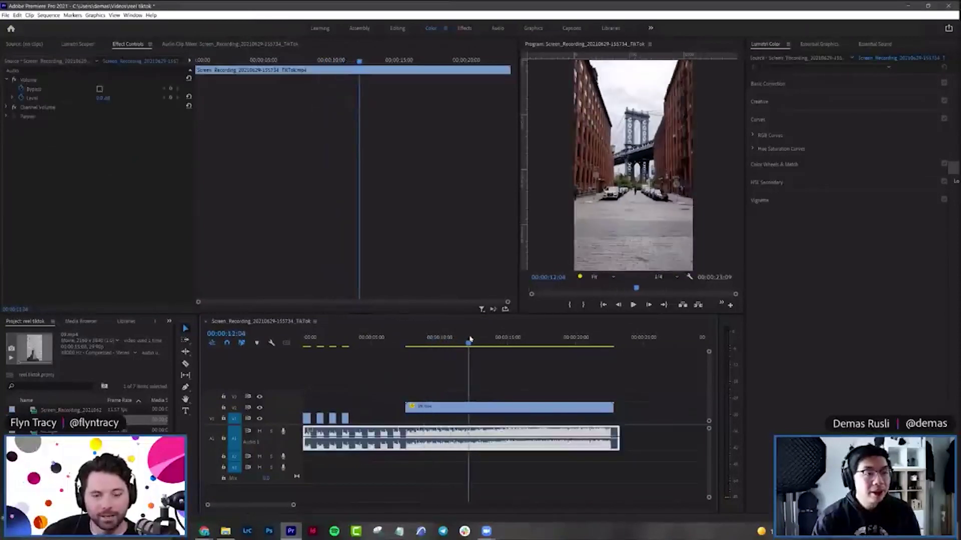
left_click(477, 411)
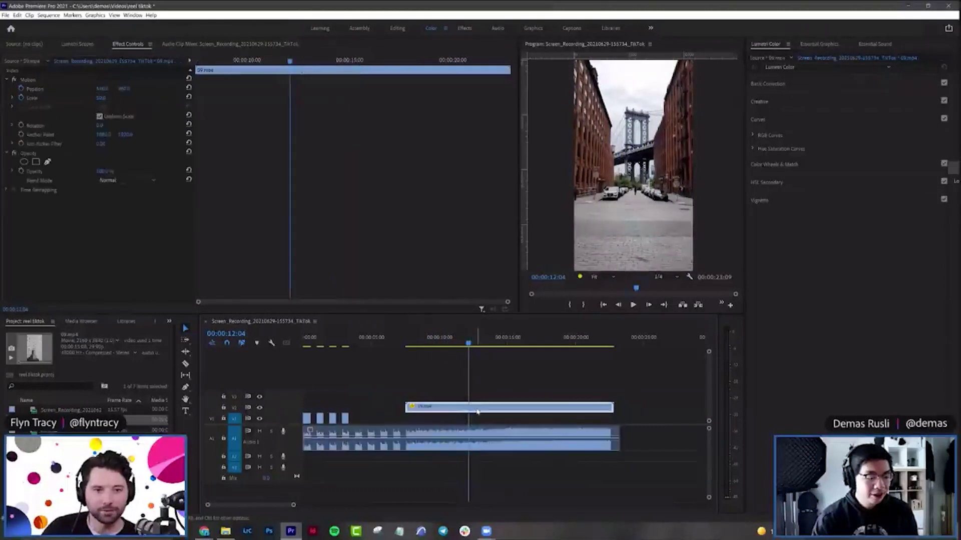
key("ctrl+alt+q")
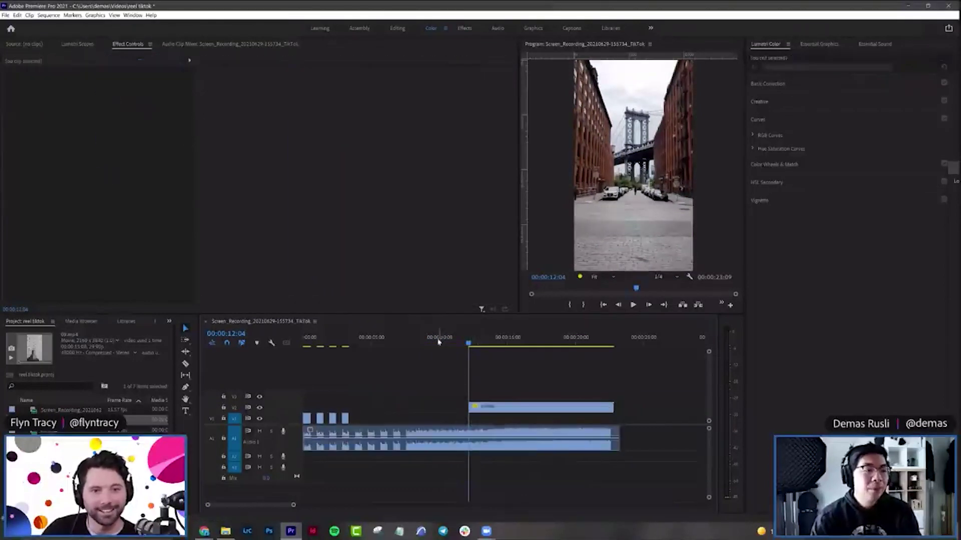
Move the trimmed clip 09 from track V2 down to track V1 so that it starts at 00:00:07:17
left_click_drag(413, 338, 407, 340)
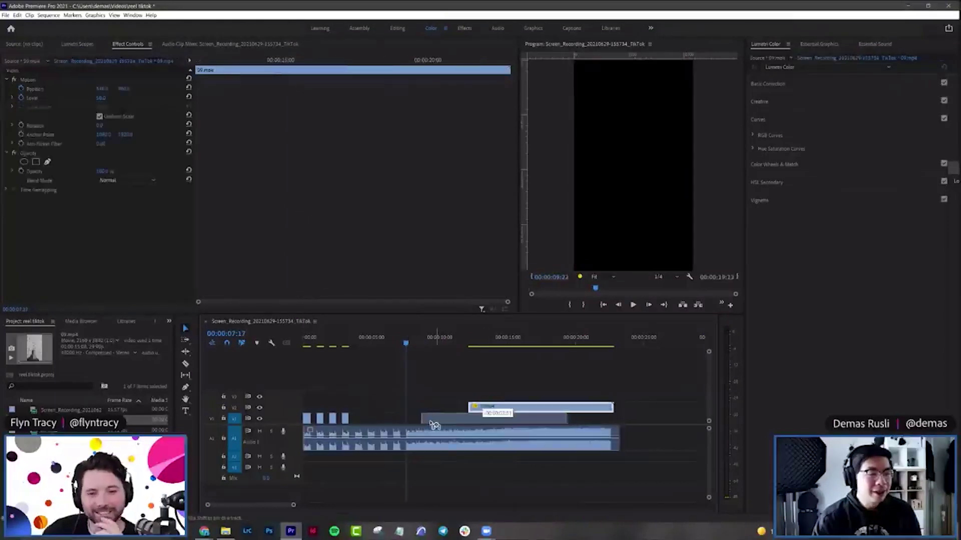
mouse_move(429, 422)
left_mouse_down()
mouse_move(415, 397)
mouse_move(428, 422)
left_mouse_up()
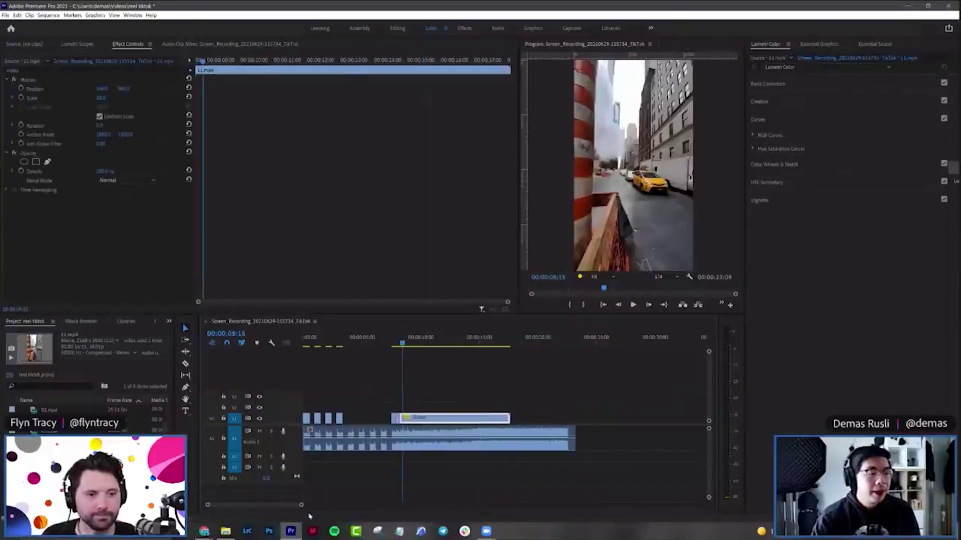
Cut clip 11 on track V1 at 00:00:08:16 and delete the footage after that point
left_click_drag(302, 507, 281, 507)
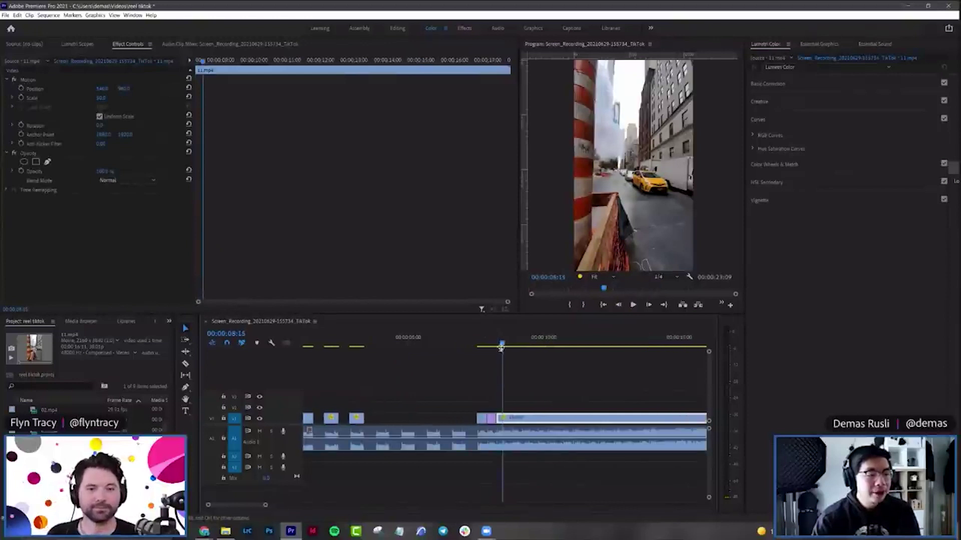
left_click(503, 345)
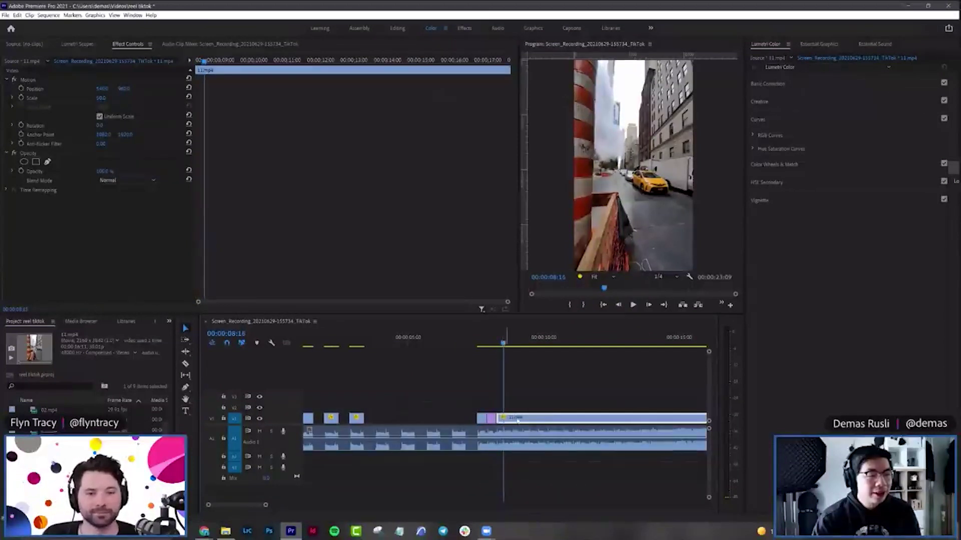
key("Delete")
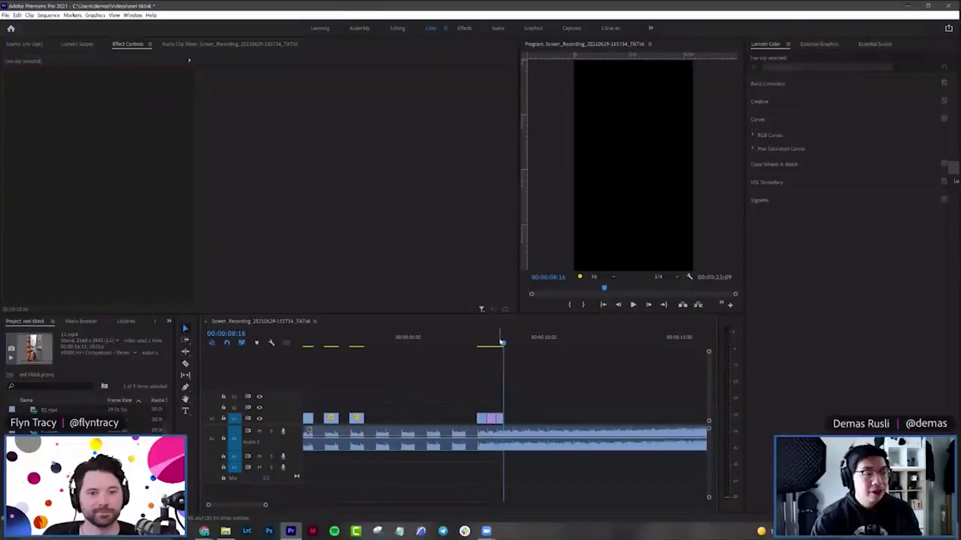
Play the three short clips after the music drop to check their timing, and return the playhead to the sequence start
left_click(477, 343)
key("space")
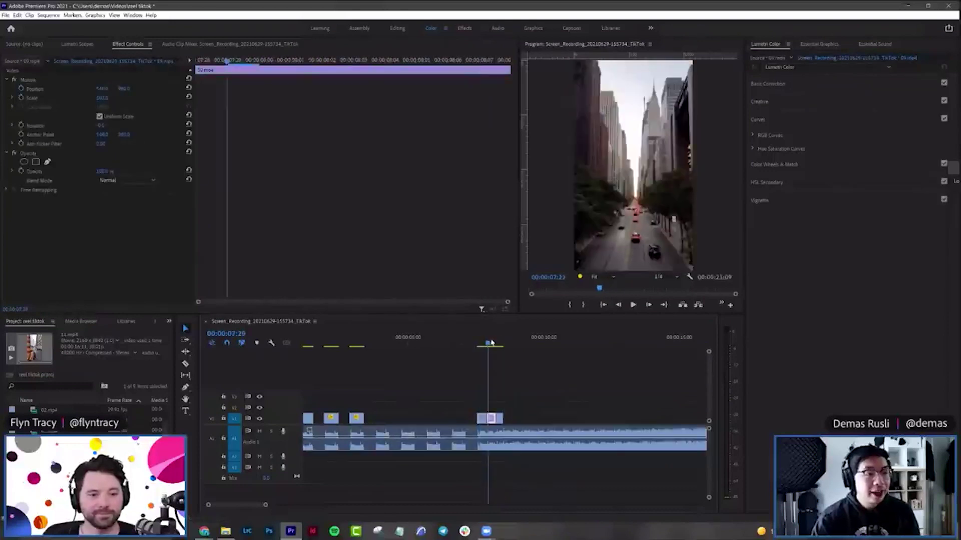
key("space")
left_click_drag(475, 343, 301, 506)
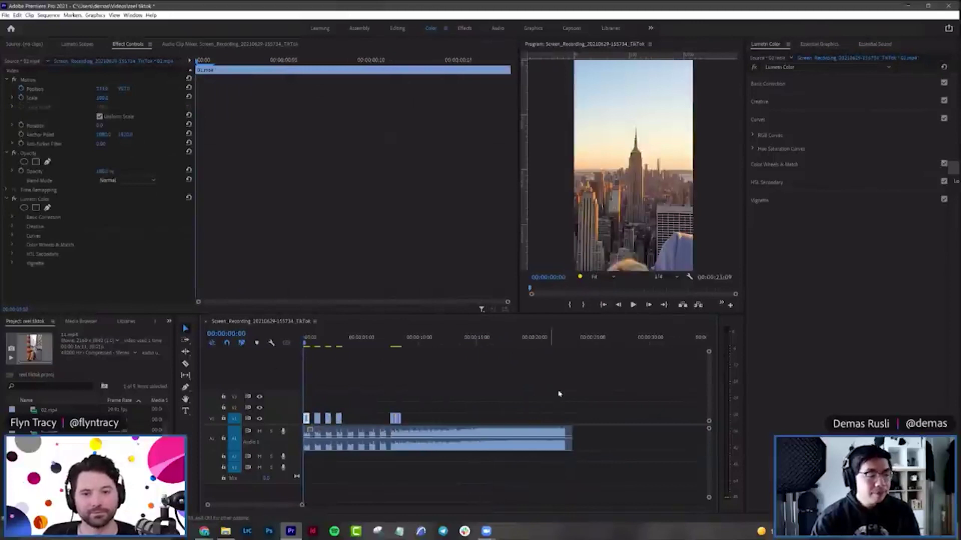
Trim the end of the TikTok music on the audio track so that the sequence ends at 00:00:15:04
left_click(566, 392)
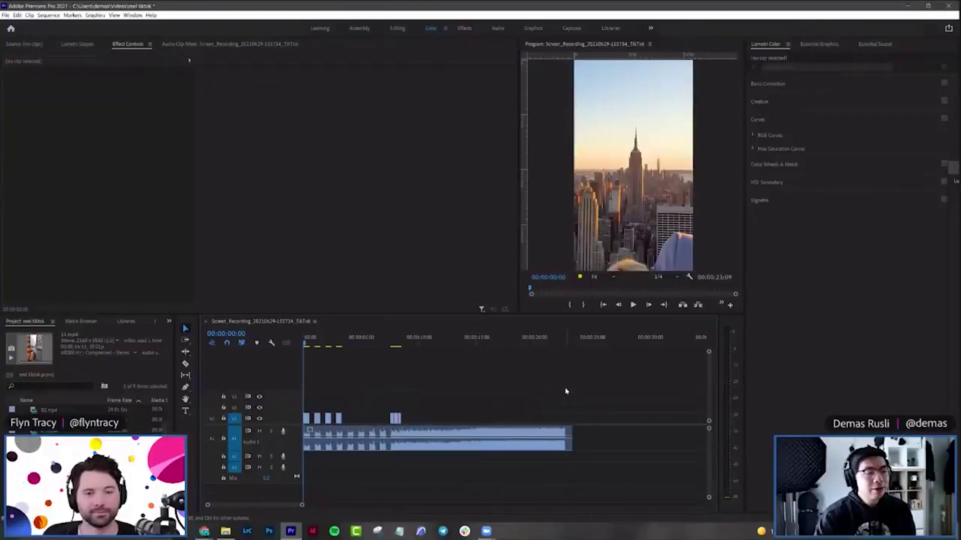
left_click(476, 343)
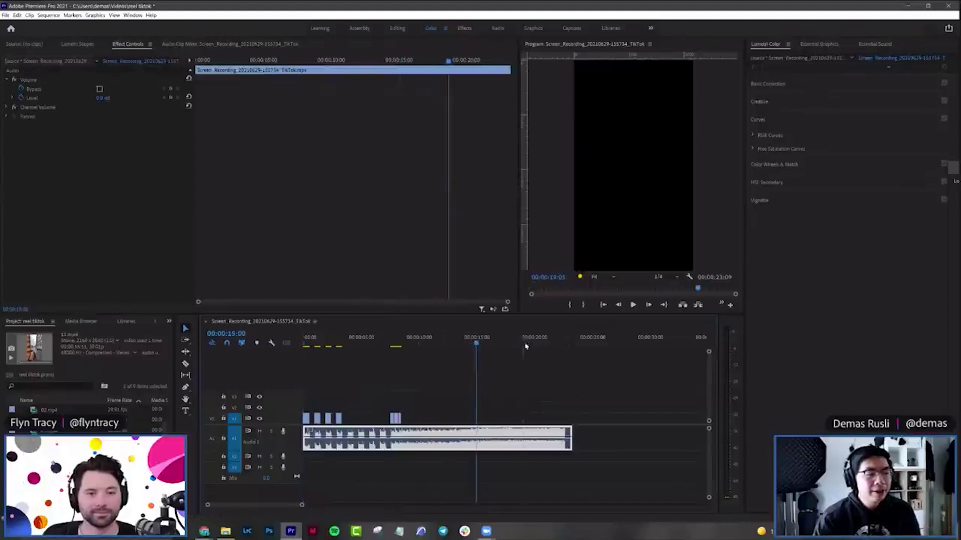
left_click(574, 345)
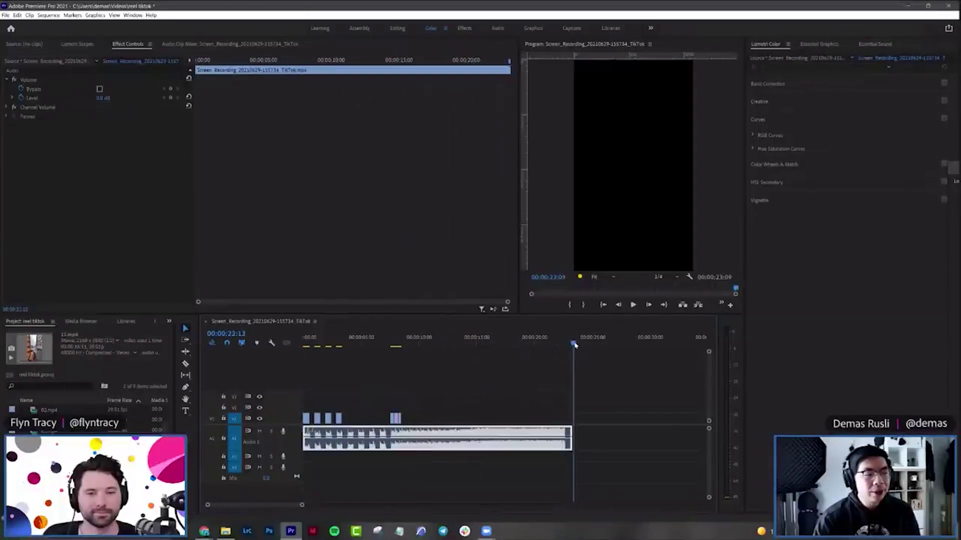
left_click_drag(674, 338, 478, 342)
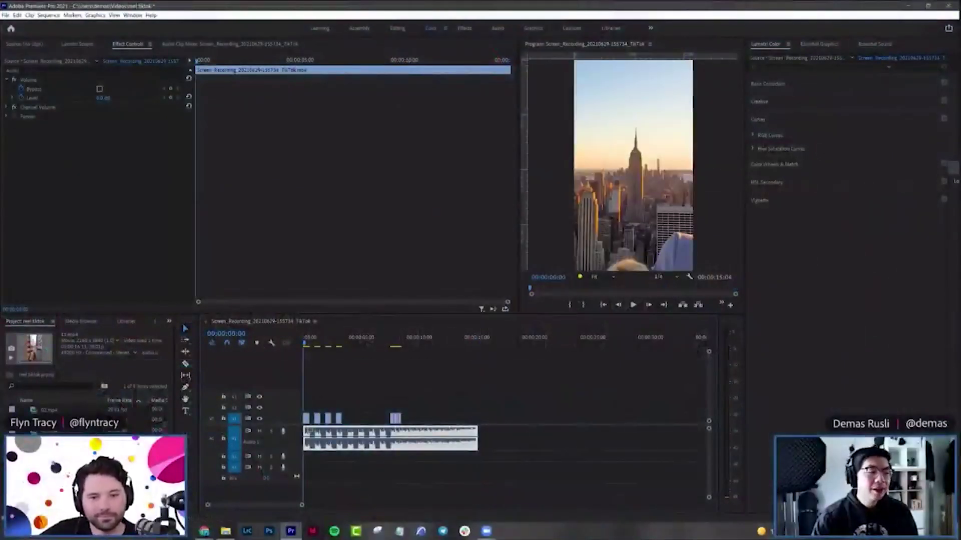
Switch to Chrome and view the finished New York City landmarks reel on Instagram
left_click(205, 531)
left_click(203, 496)
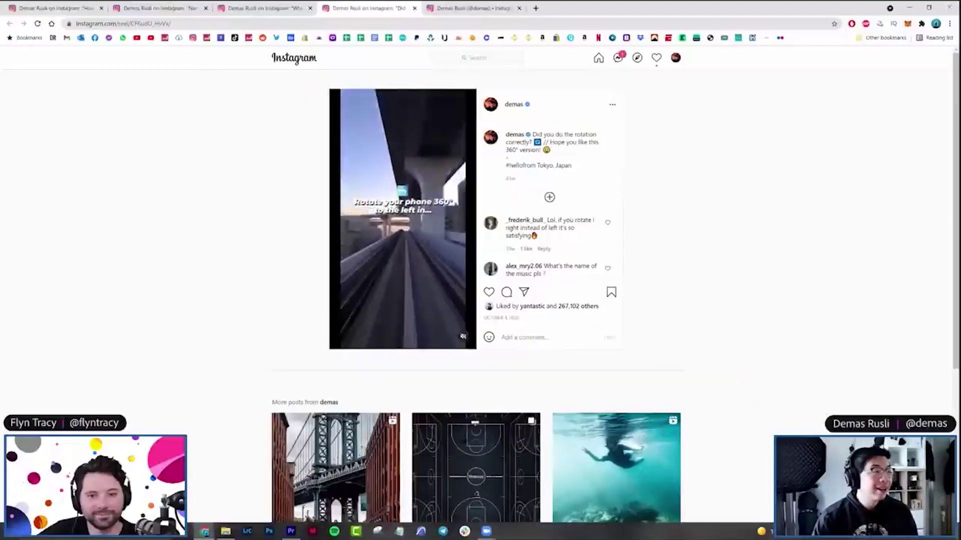
key("ctrl+1")
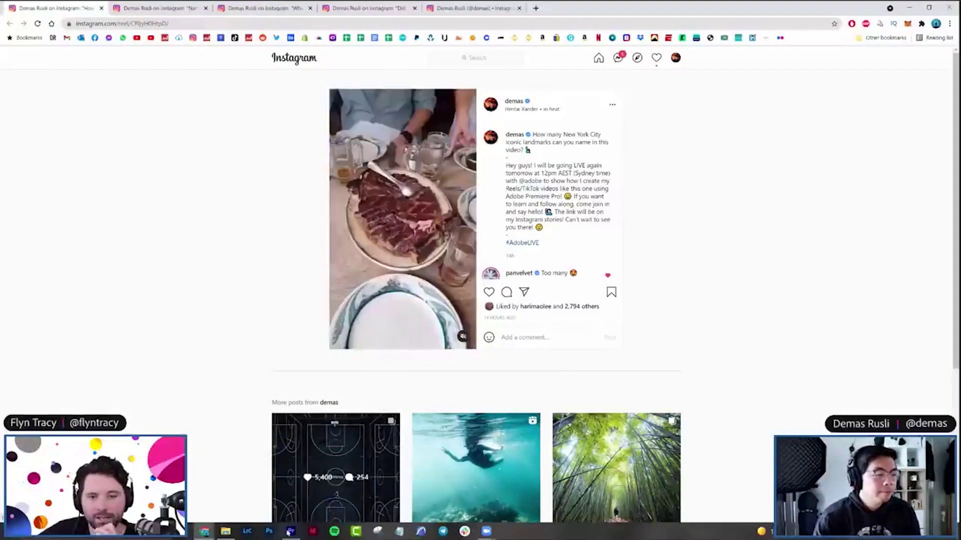
Switch back to Premiere Pro, open the sequence's media export settings and enable Render at Maximum Depth
key("alt+Tab")
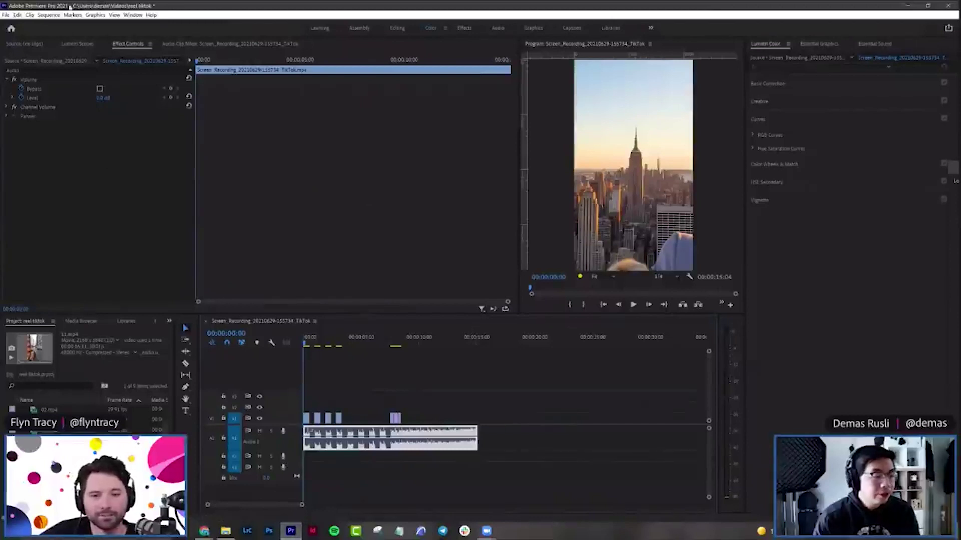
left_click(8, 16)
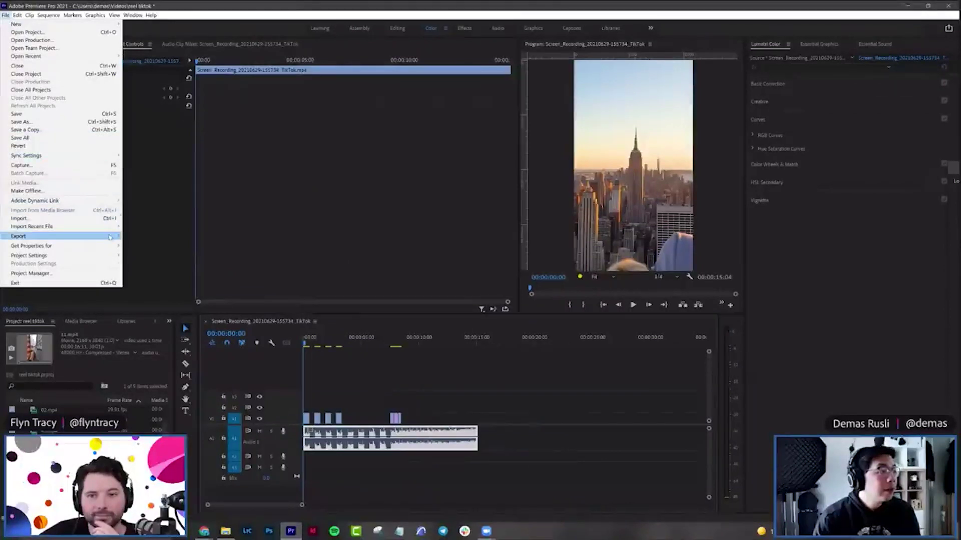
left_click(142, 237)
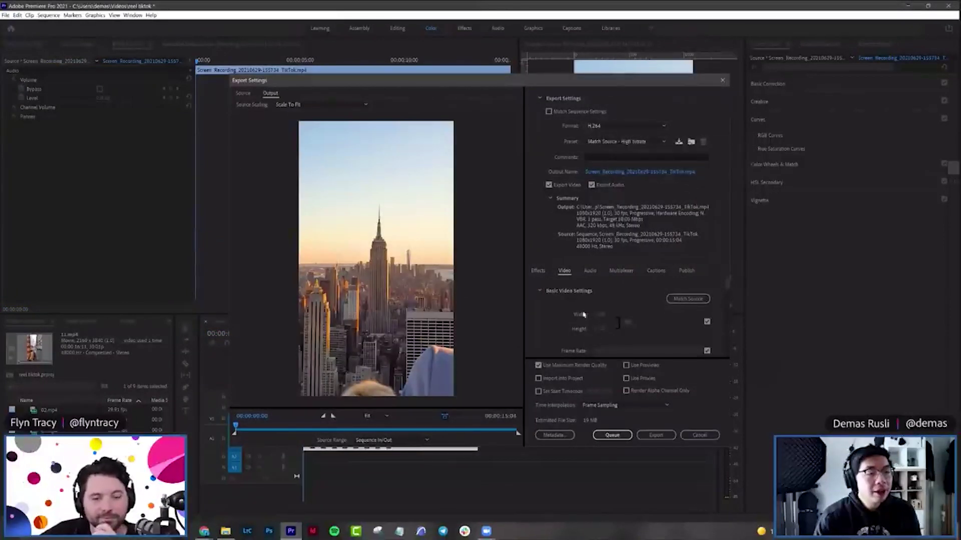
scroll(554, 328, "down", 5)
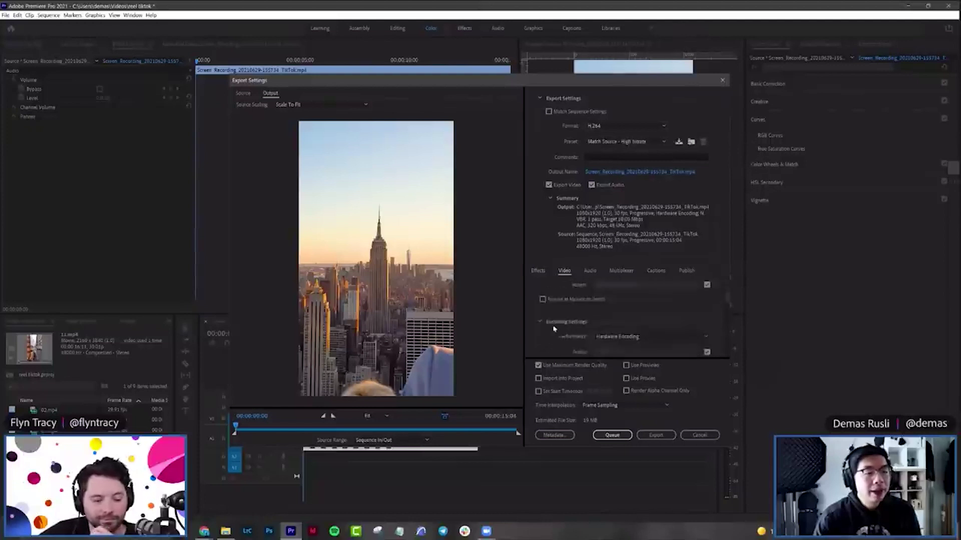
left_click(543, 299)
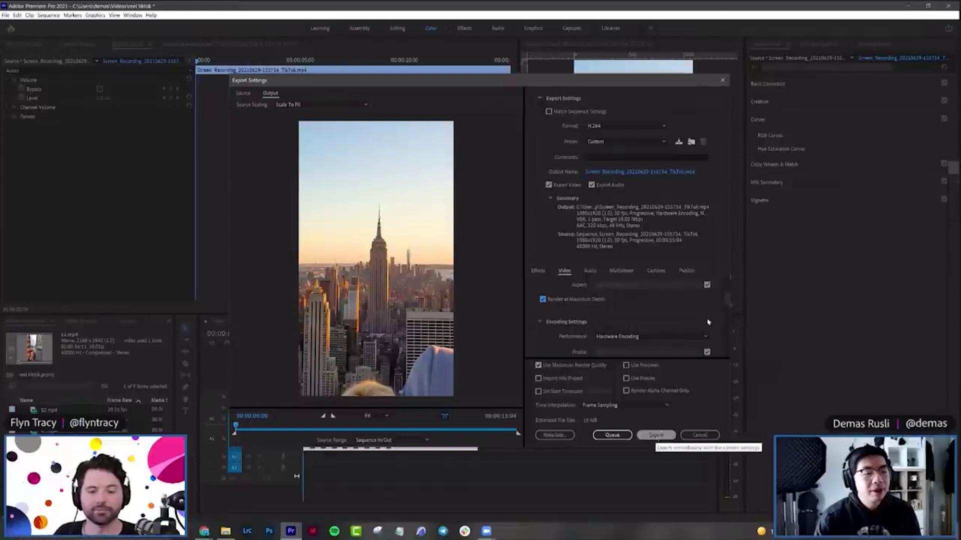
Review the bitrate encoding options in the export settings, keep VBR, 1 pass, and cancel the export
left_click_drag(727, 300, 730, 343)
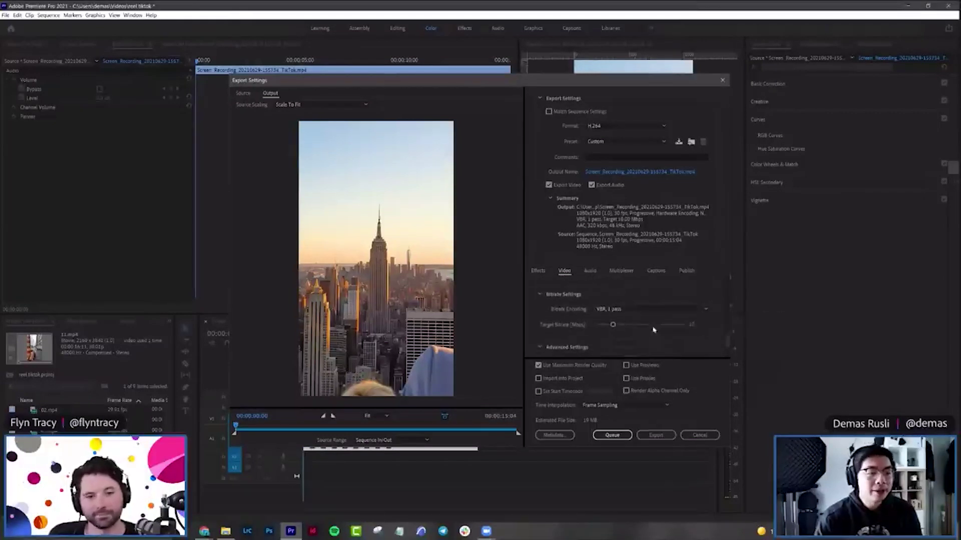
left_click(706, 309)
left_click(706, 312)
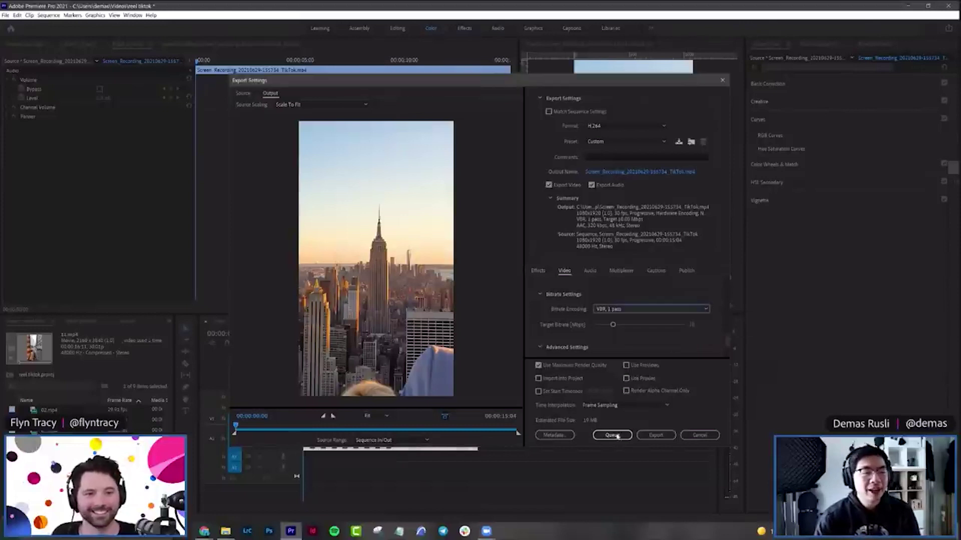
left_click(690, 437)
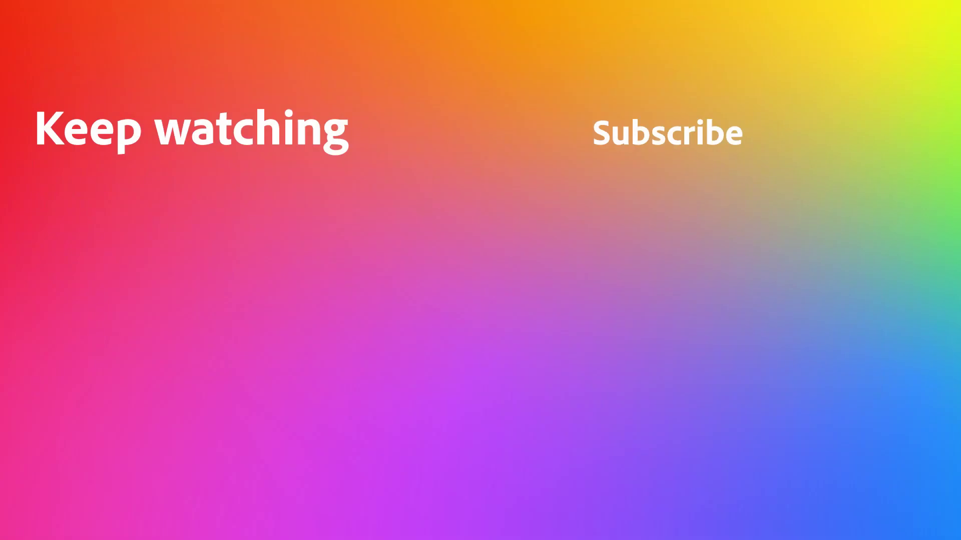